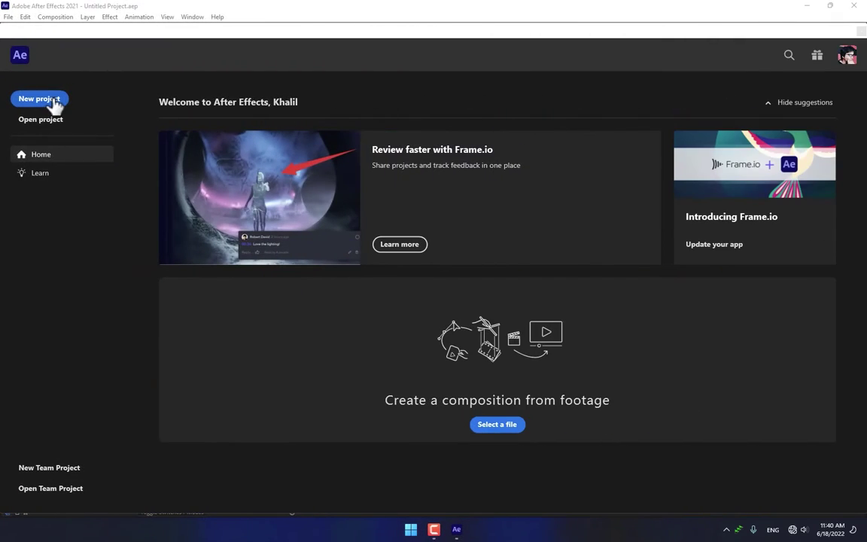
Step: Import Tracking footage.mp4 into a new project and create a composition from it
click(55, 102)
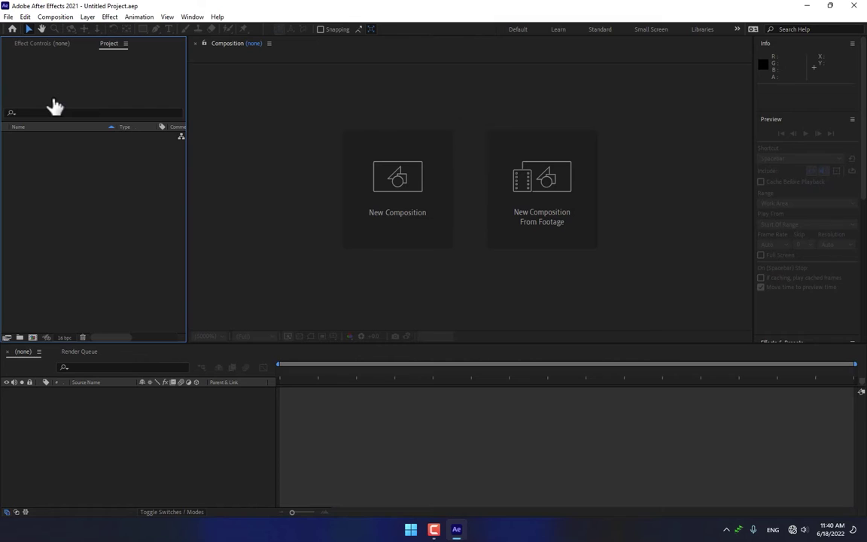
double_click(97, 234)
double_click(339, 147)
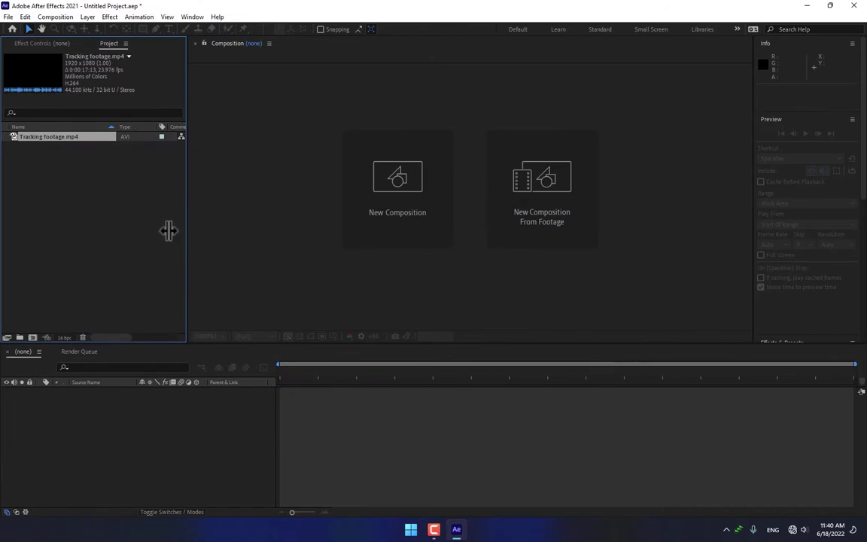
drag(43, 139, 32, 340)
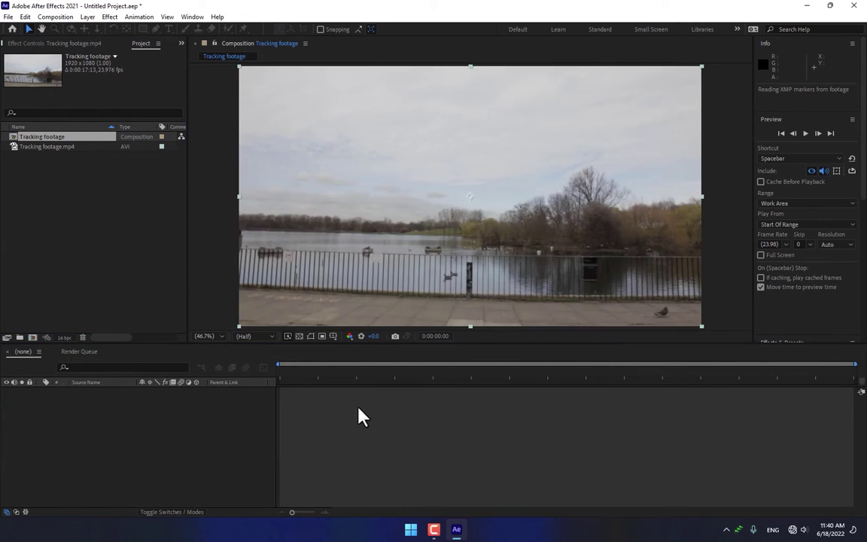
Step: Set the work area from 5 to 15 seconds and trim the composition to it
drag(356, 377, 442, 376)
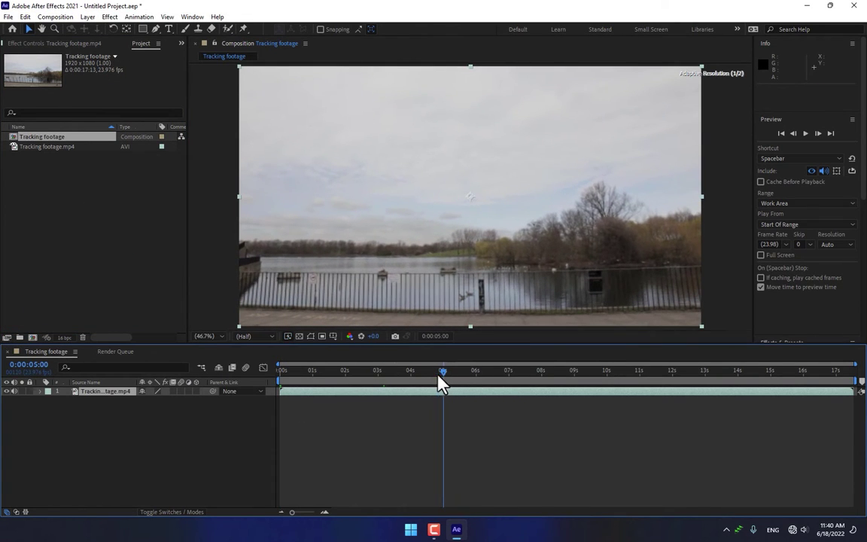
click(280, 380)
drag(280, 380, 437, 390)
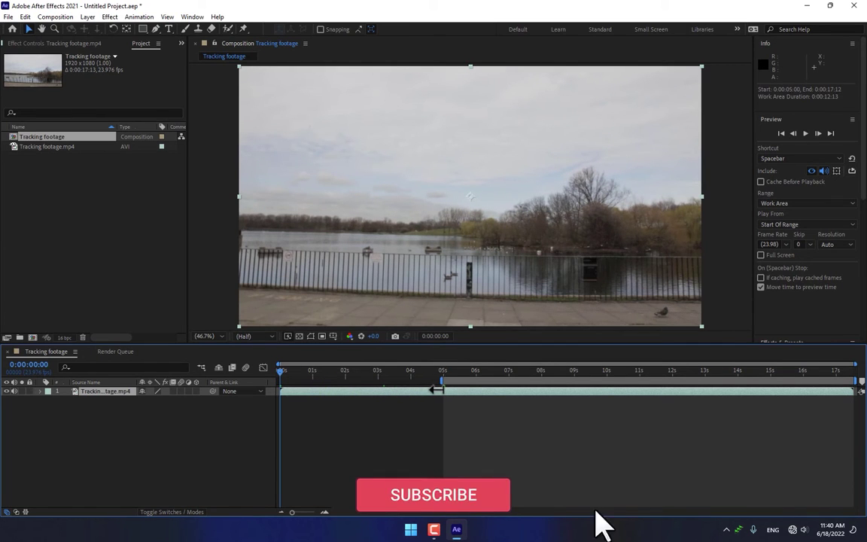
drag(640, 382, 771, 378)
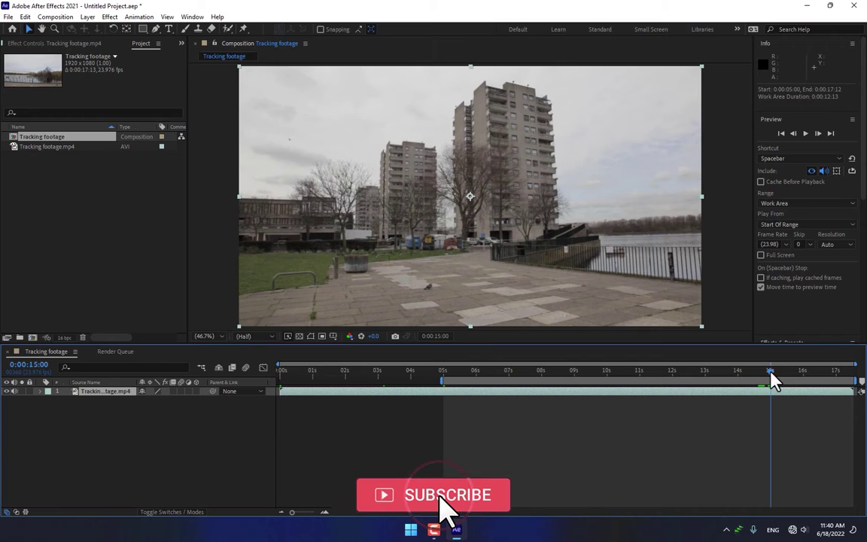
drag(856, 384, 770, 383)
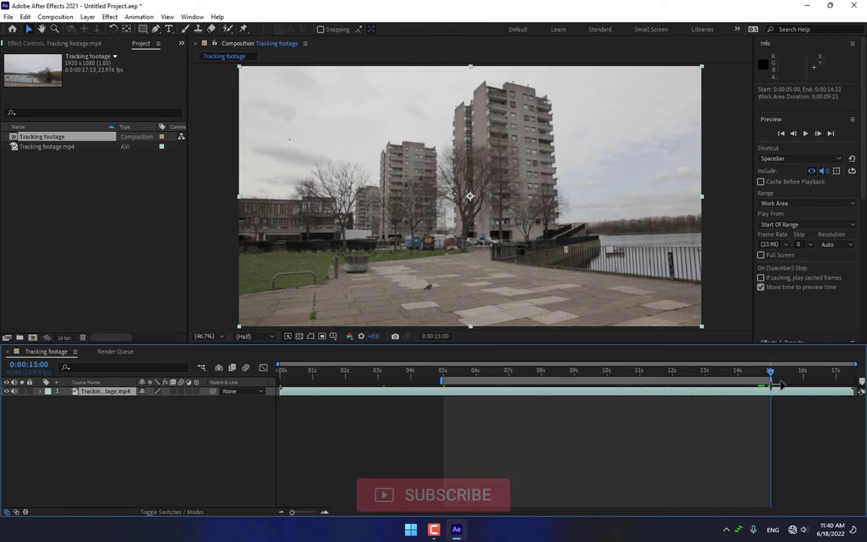
click(42, 18)
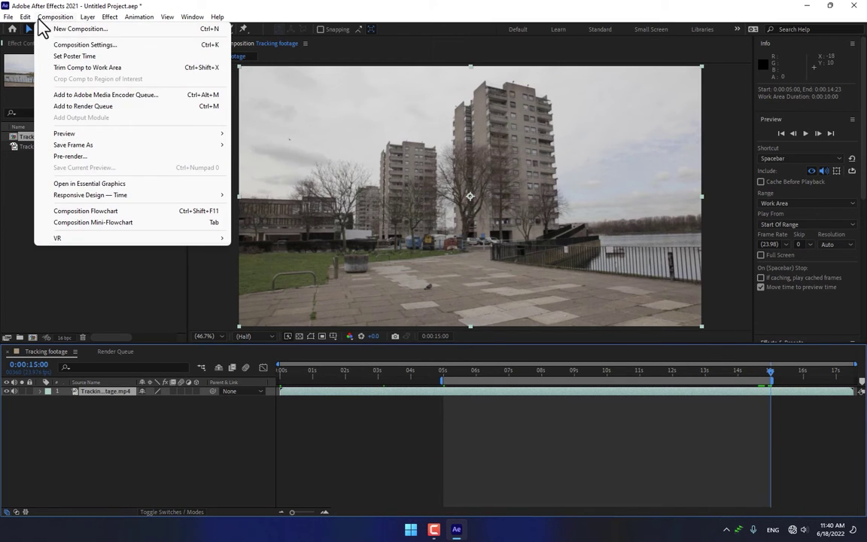
click(104, 68)
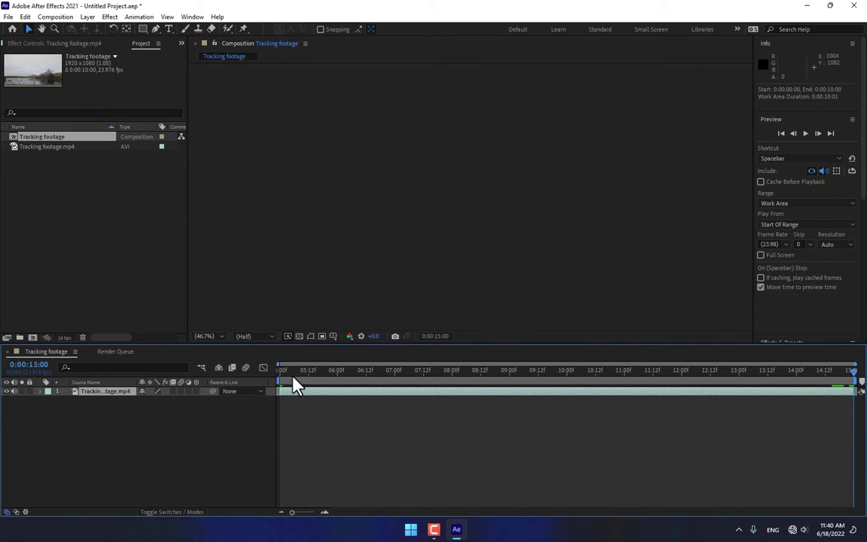
Step: Pre-compose the Tracking footage.mp4 layer as Footage, moving all attributes into the new composition
drag(296, 386, 442, 388)
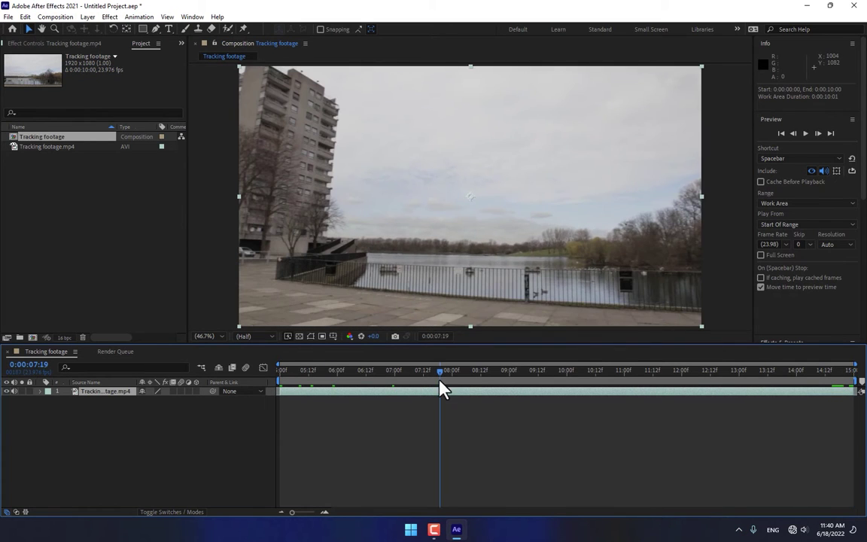
right_click(95, 397)
click(145, 336)
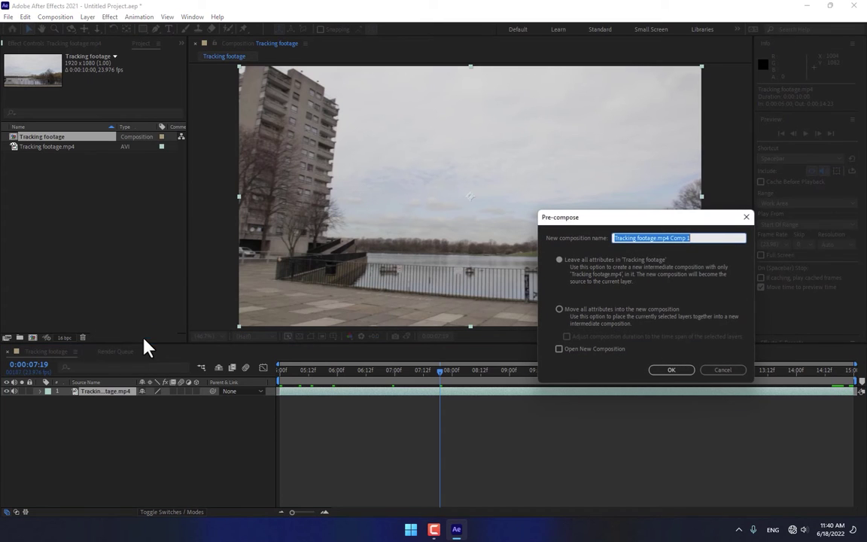
click(580, 309)
click(681, 238)
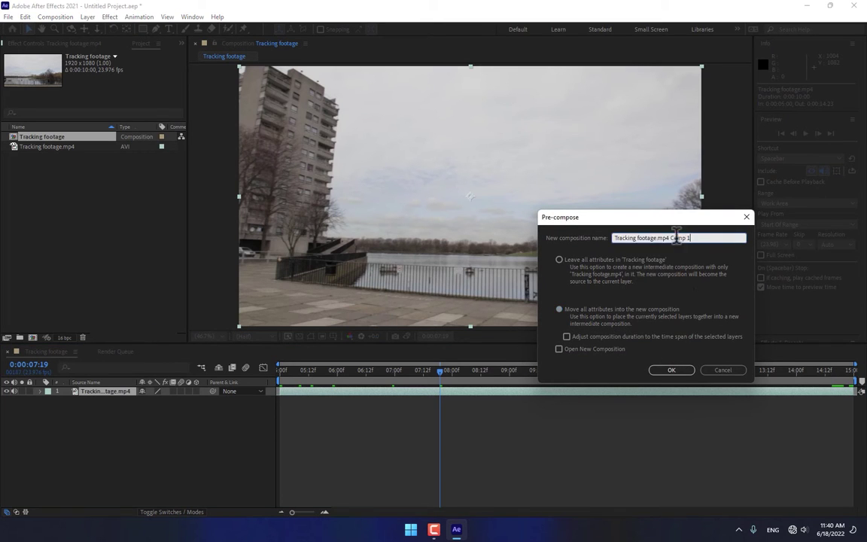
text(Foo)
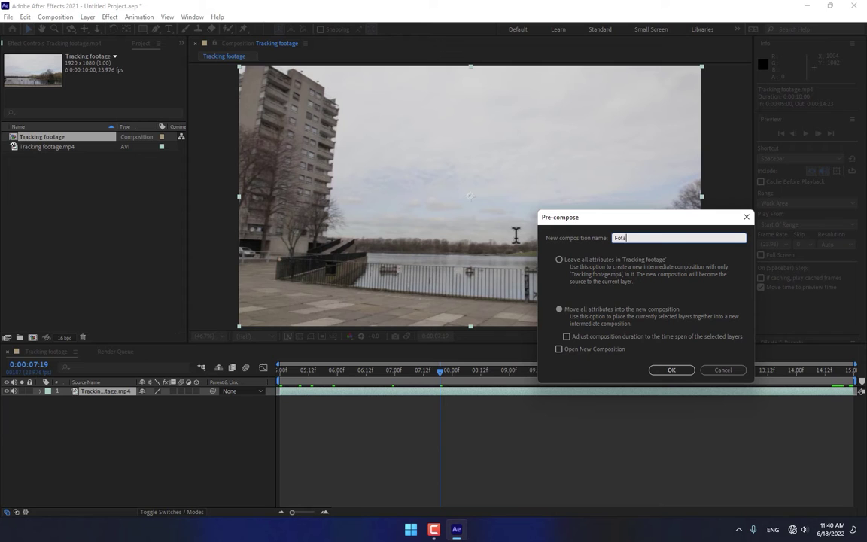
text(tage)
key(Return)
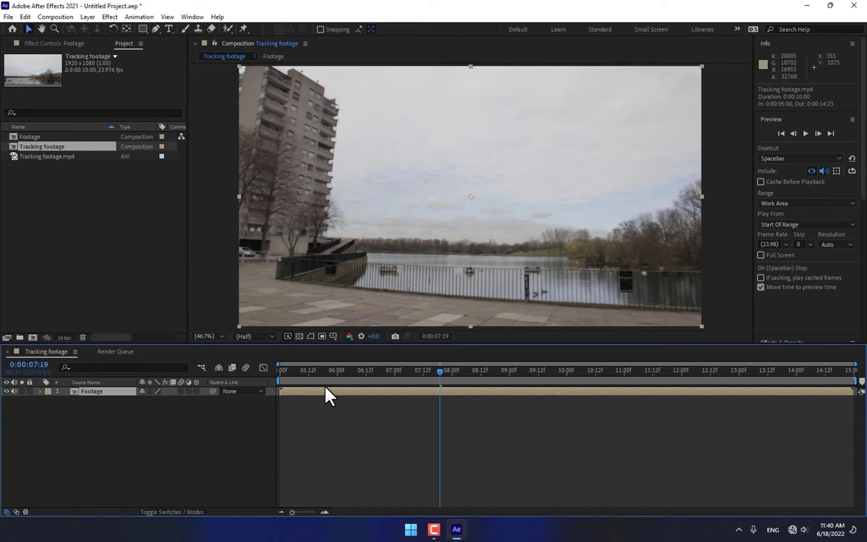
Step: Switch to the Motion Tracking workspace and run camera tracking on the Footage layer
key(Home)
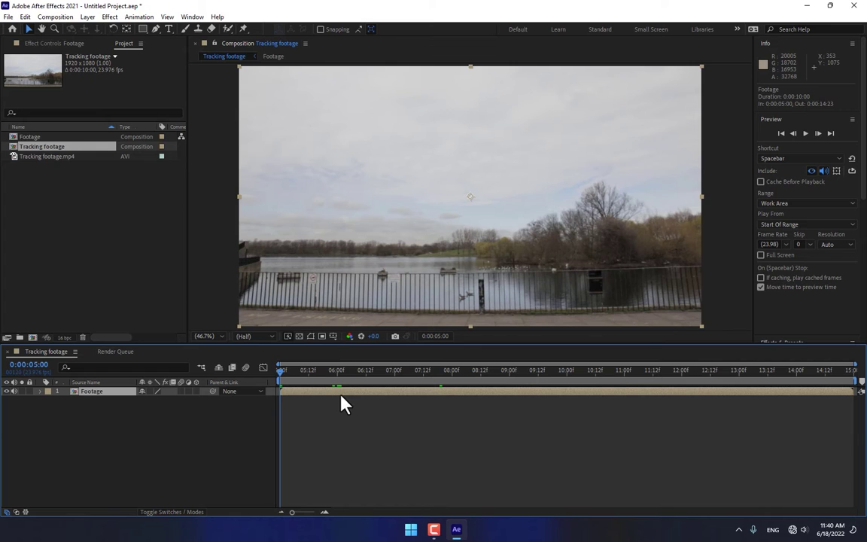
click(737, 29)
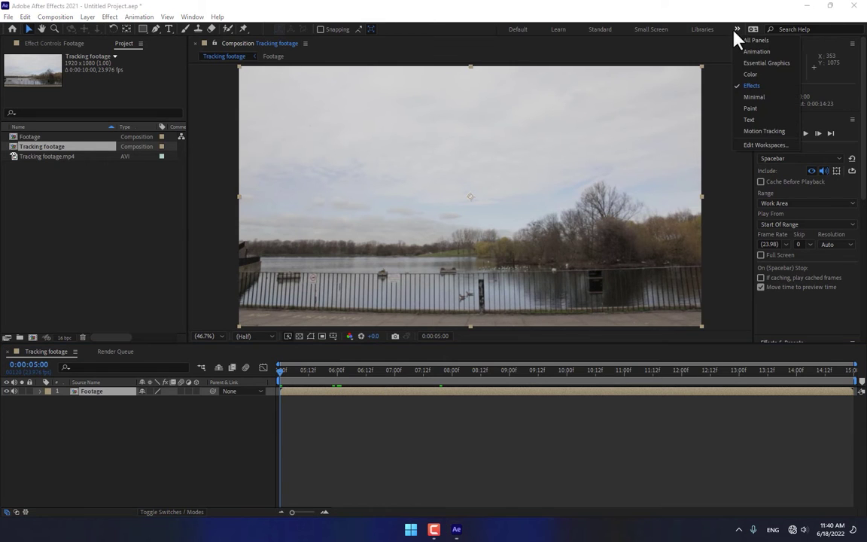
click(767, 131)
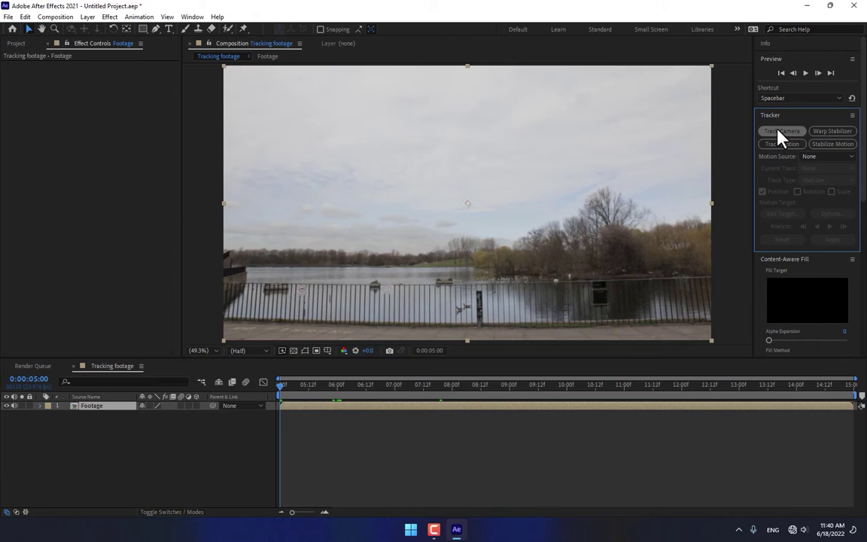
click(783, 133)
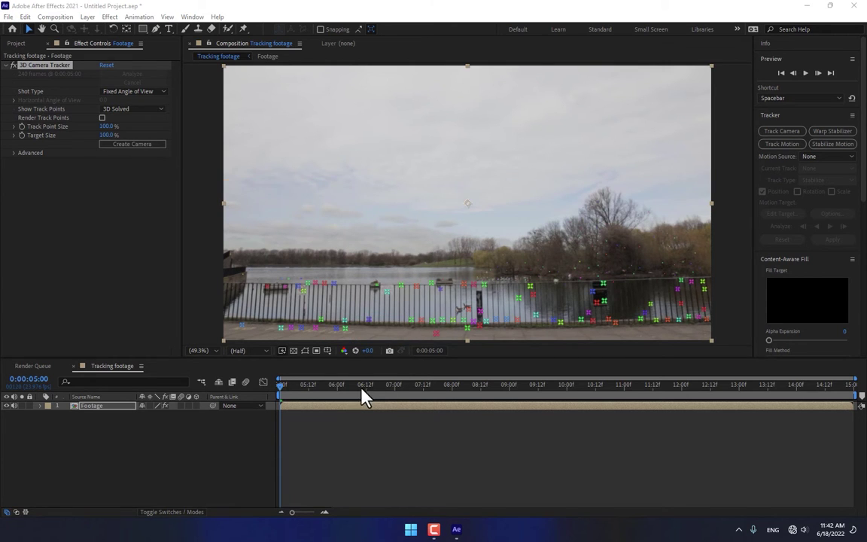
Step: Create a null and camera from a track point on the pavement at 0:00:11:05
drag(362, 389, 637, 399)
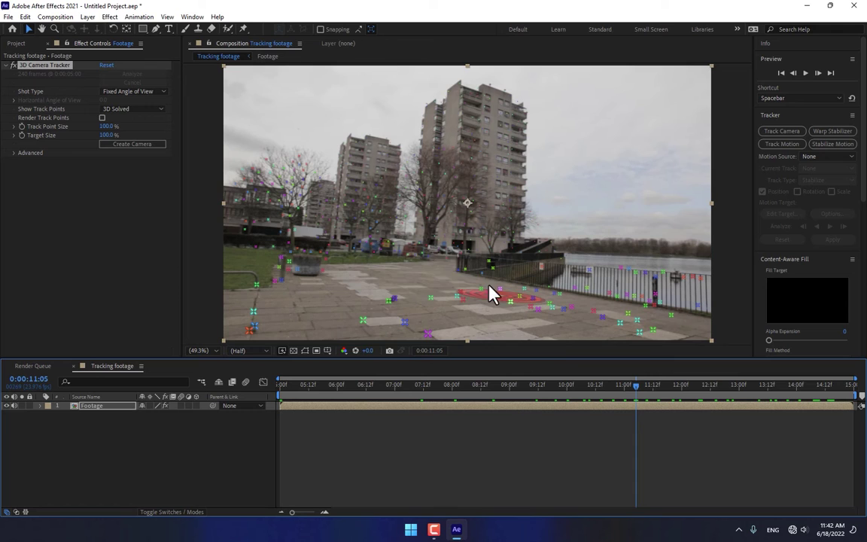
right_click(395, 300)
click(459, 329)
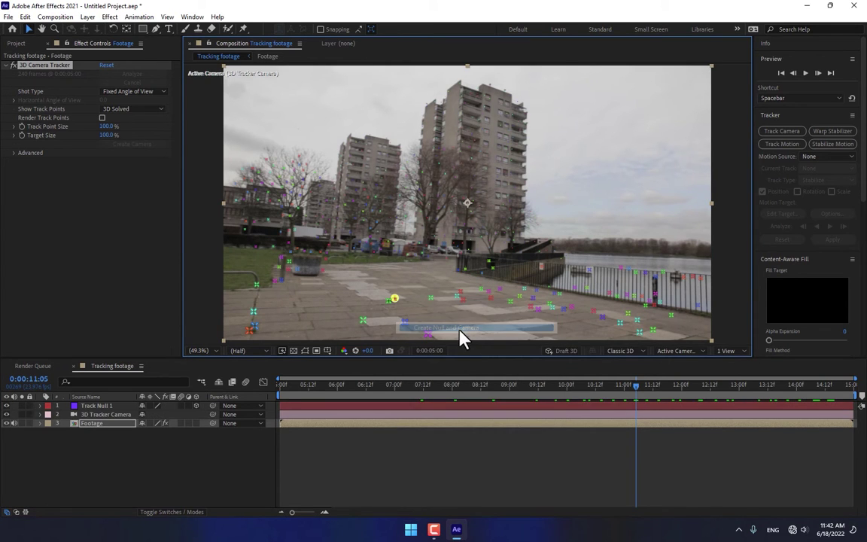
click(124, 496)
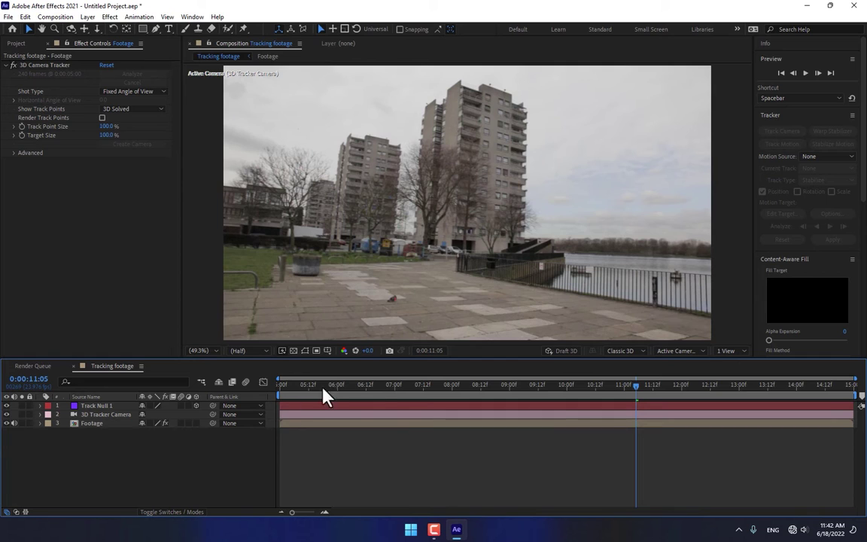
Step: Create a new solid layer named Old House in the Tracking footage composition
click(409, 386)
right_click(237, 329)
mouse_move(261, 335)
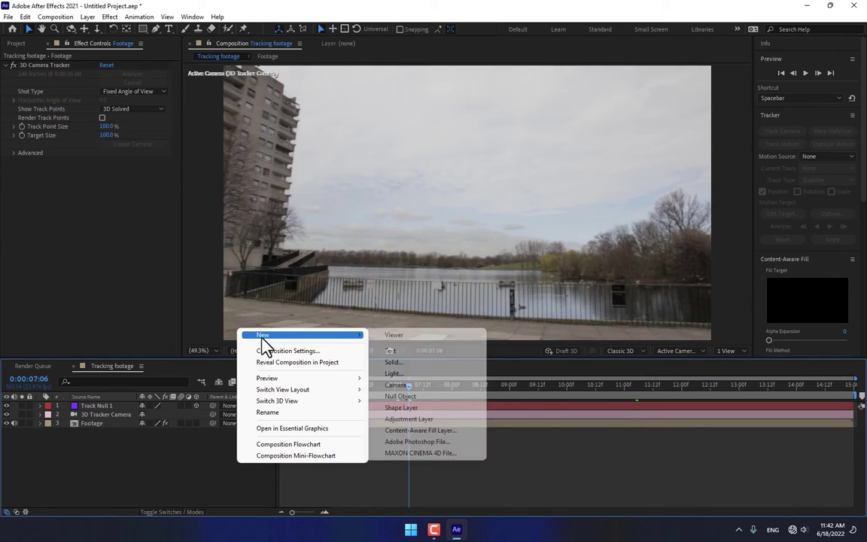
click(454, 369)
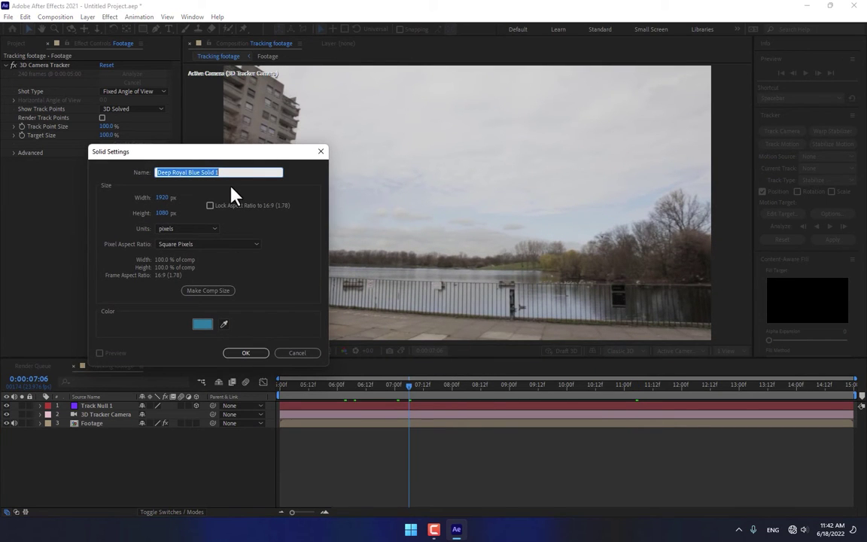
text(Old House)
key(Return)
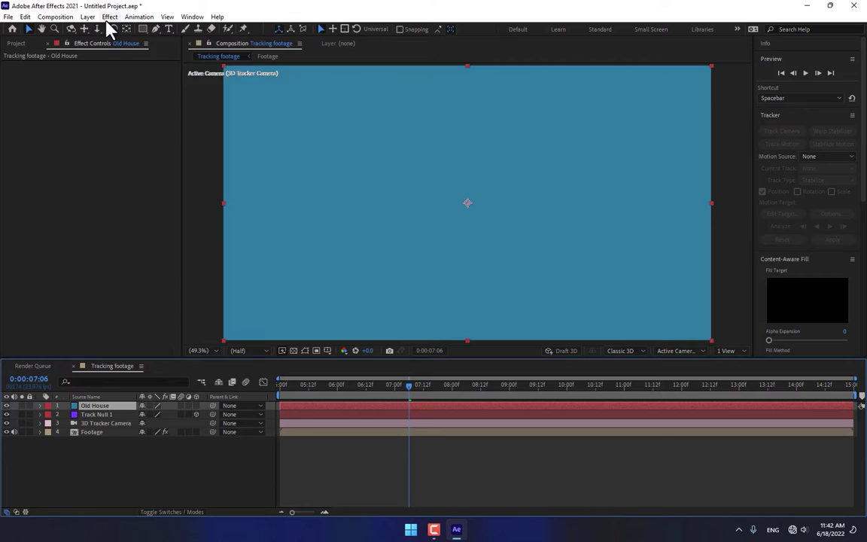
Step: Apply the Video Copilot Element effect to the Old House solid
click(110, 17)
mouse_move(150, 500)
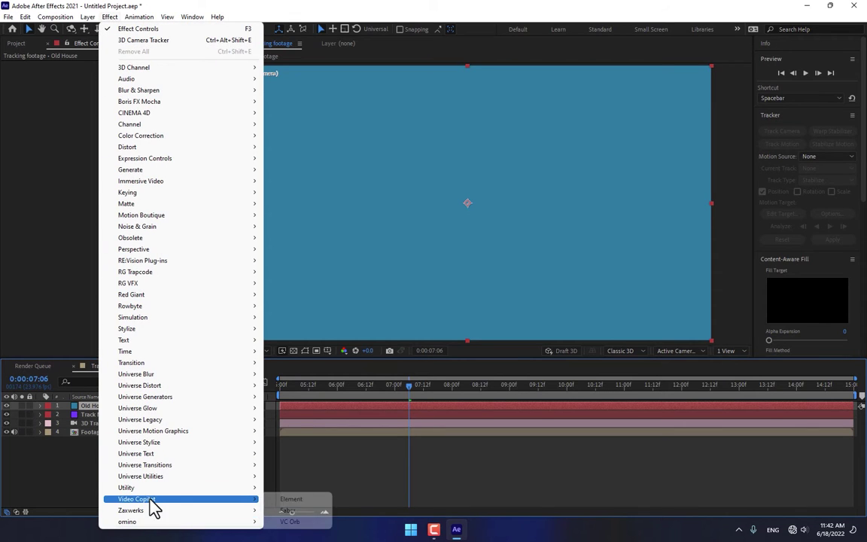
click(288, 499)
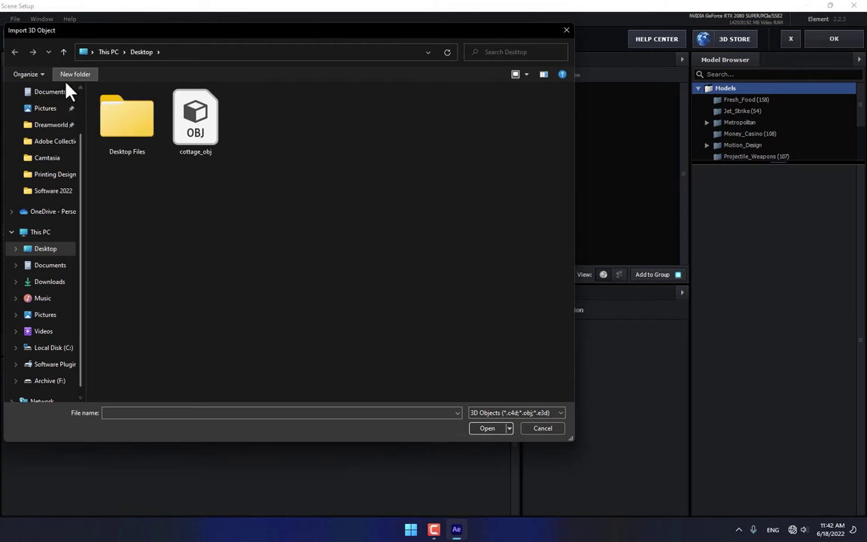
Step: Import the cottage_obj 3D model from the Desktop into the Element scene with the default import preferences
click(210, 133)
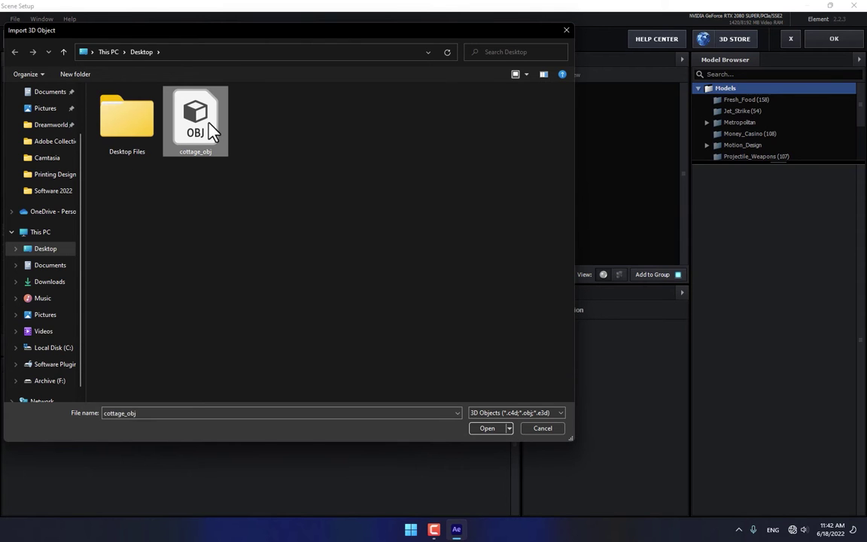
click(485, 430)
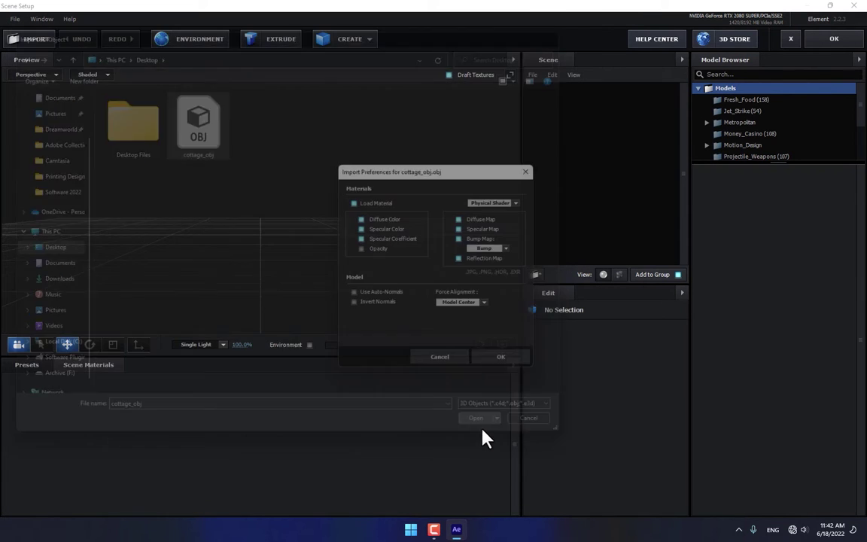
click(506, 362)
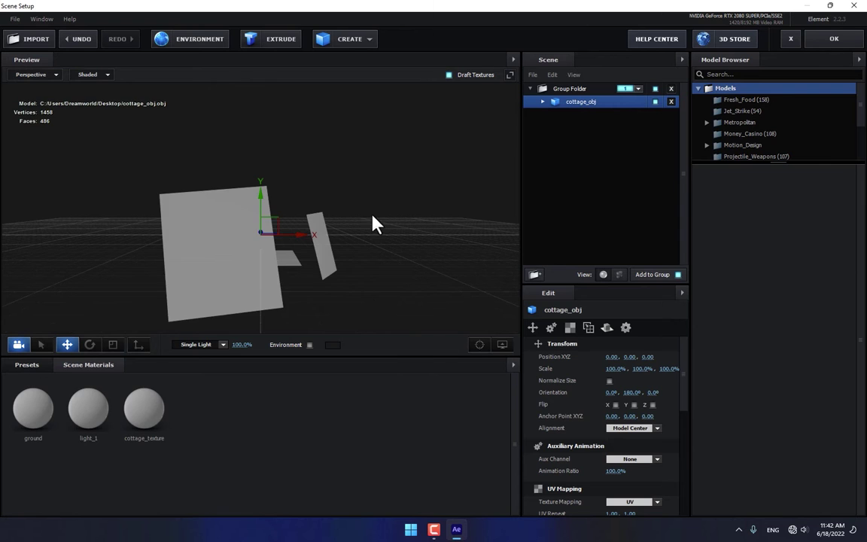
Step: Hide the light_1 and ground parts of the cottage_obj model
drag(372, 223, 595, 115)
click(542, 102)
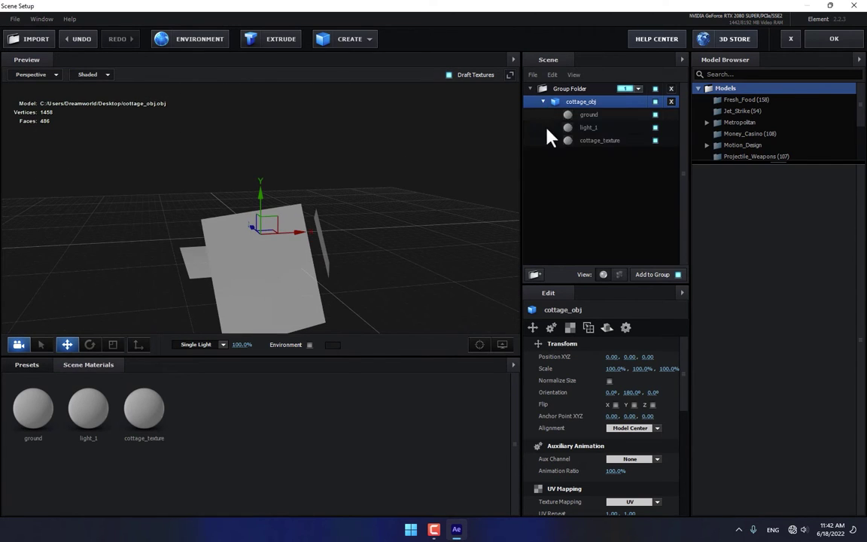
drag(382, 222, 445, 222)
click(656, 128)
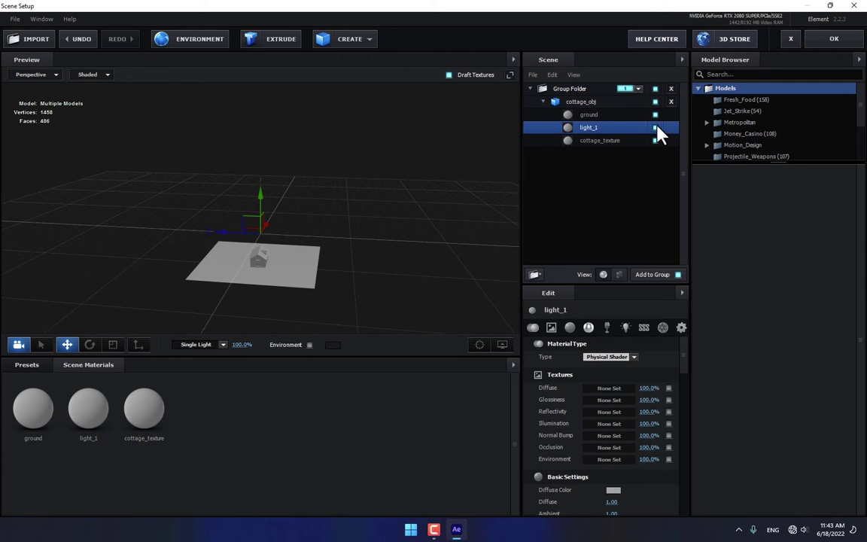
click(655, 115)
drag(444, 215, 400, 213)
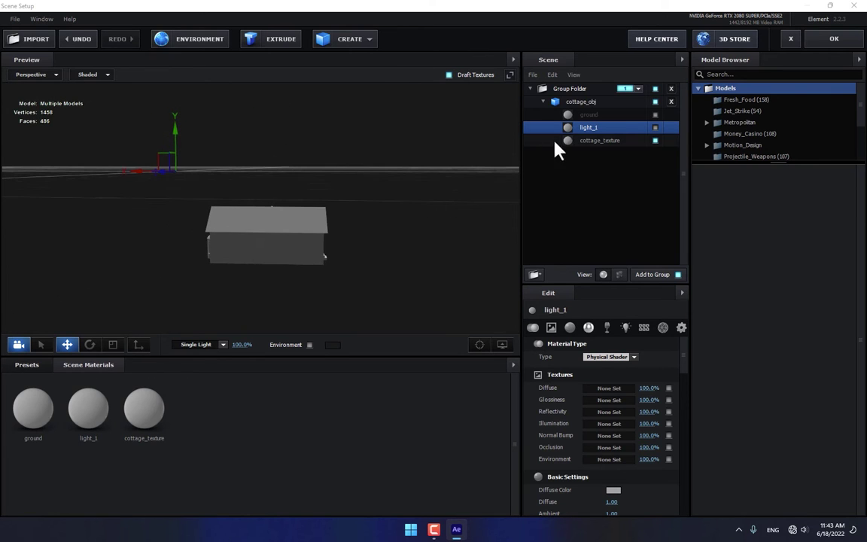
Step: Raise the cottage_obj model along the Y axis to a position of 0.24
click(587, 102)
drag(173, 139, 198, 43)
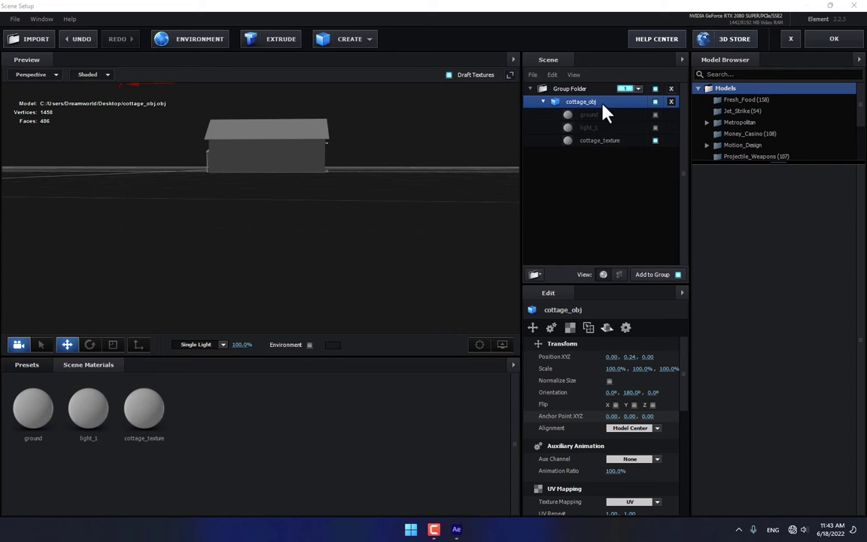
Step: Apply cottage_diffuse from the Desktop cottage_textures folder as the diffuse texture of the cottage_texture material and accept the Element scene
click(606, 142)
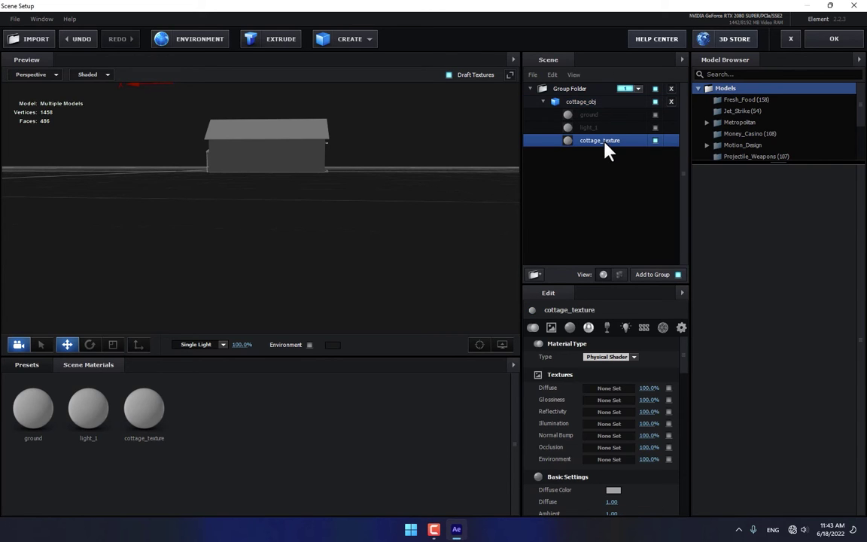
drag(460, 177, 403, 232)
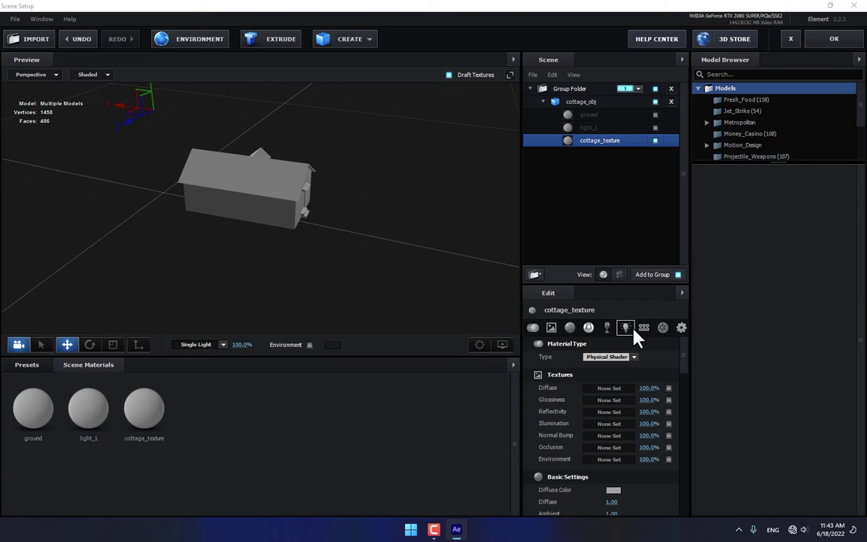
click(552, 328)
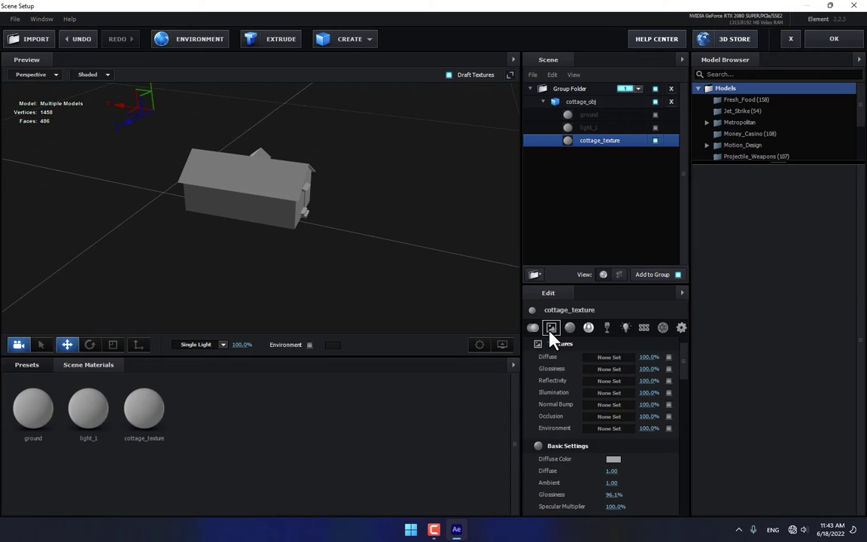
click(609, 362)
click(602, 295)
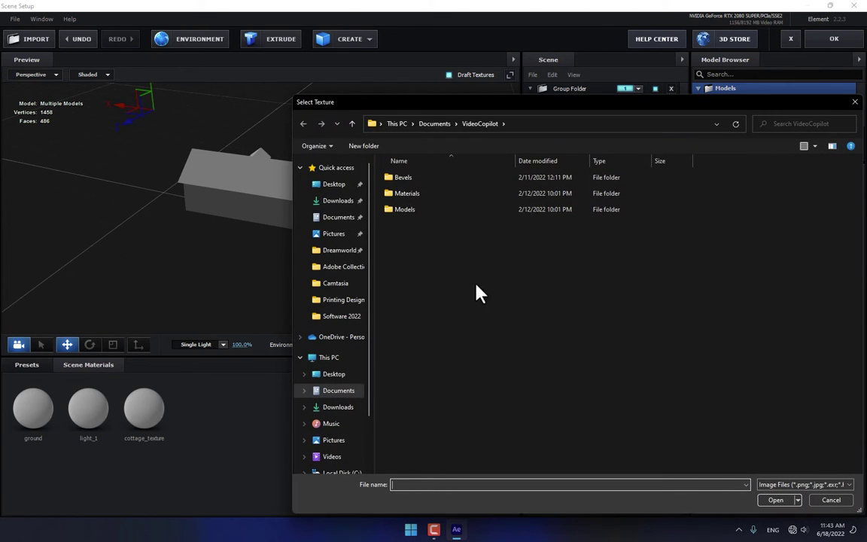
click(333, 184)
double_click(395, 181)
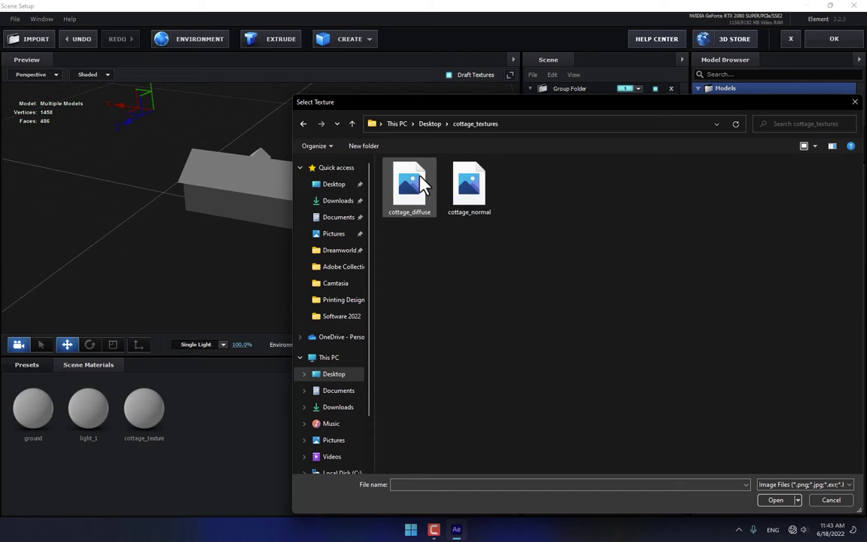
double_click(407, 169)
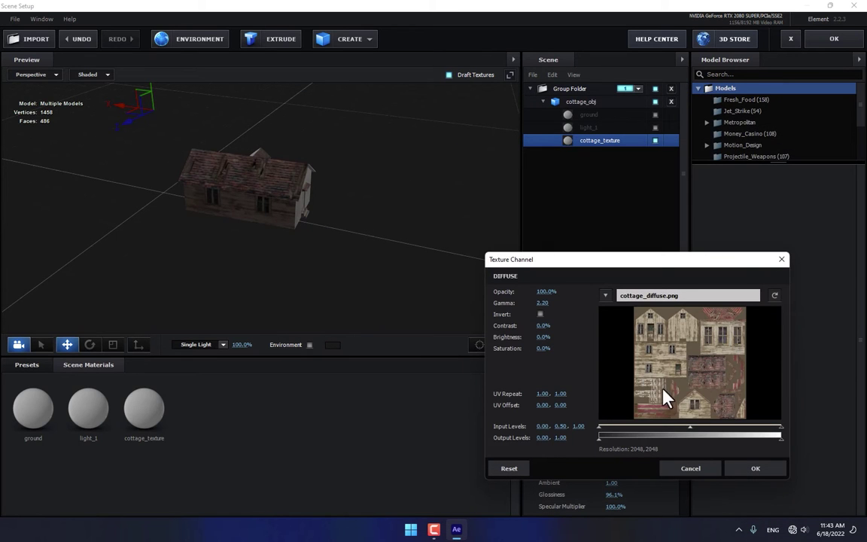
click(760, 468)
drag(385, 259, 357, 261)
scroll(226, 132, up, 5)
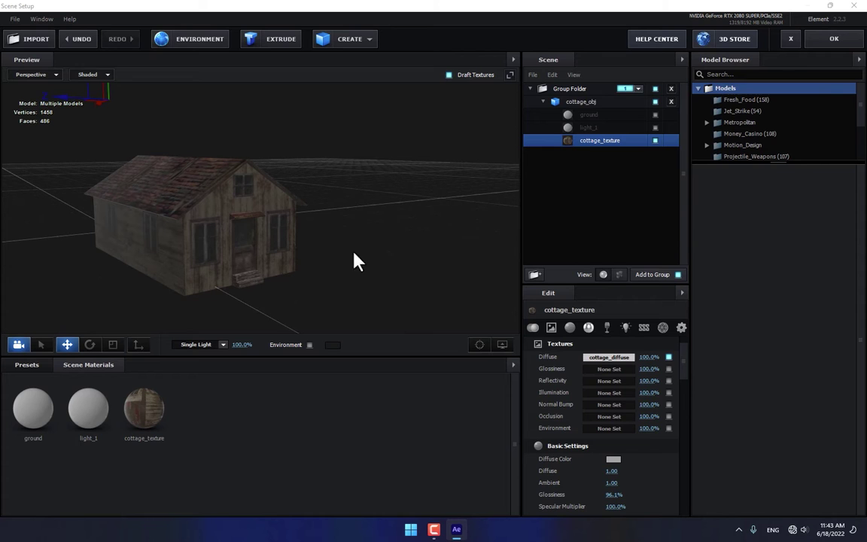
click(834, 40)
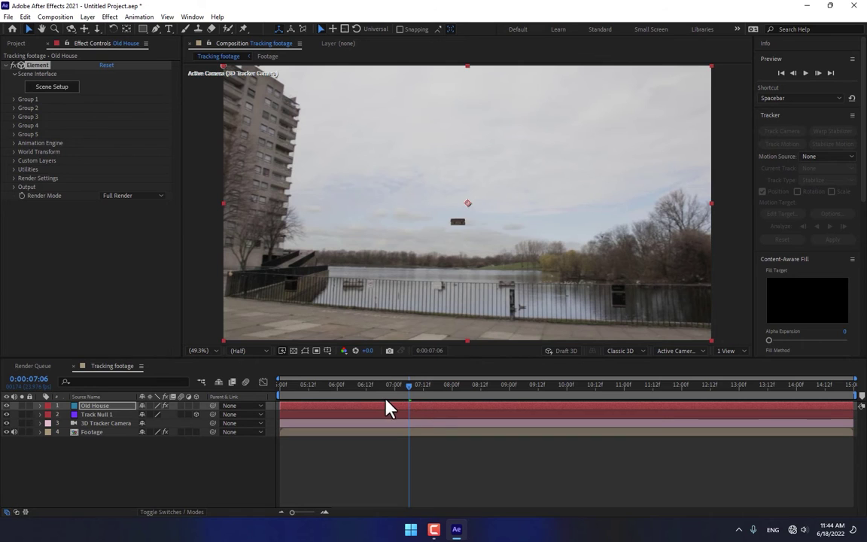
Step: At 0:00:08:04, enlarge the Group 1 cottage to a particle size of 104.20
drag(420, 393, 461, 399)
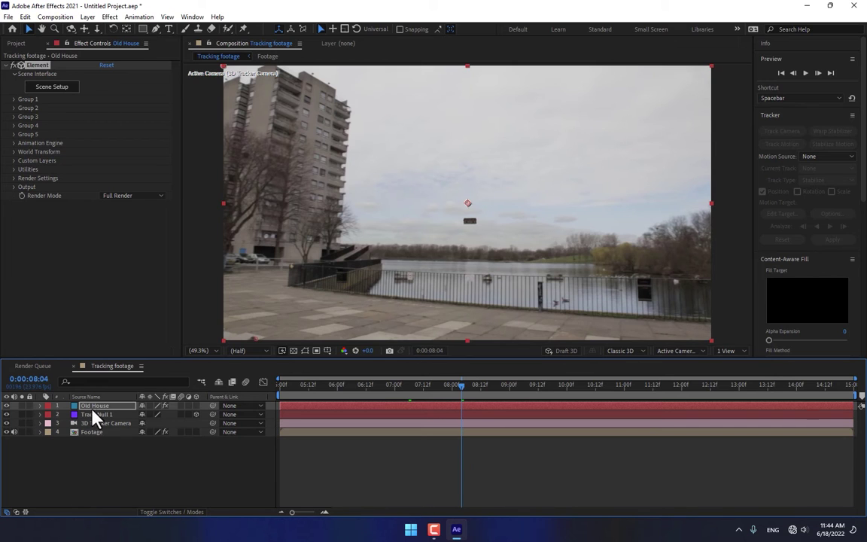
click(83, 314)
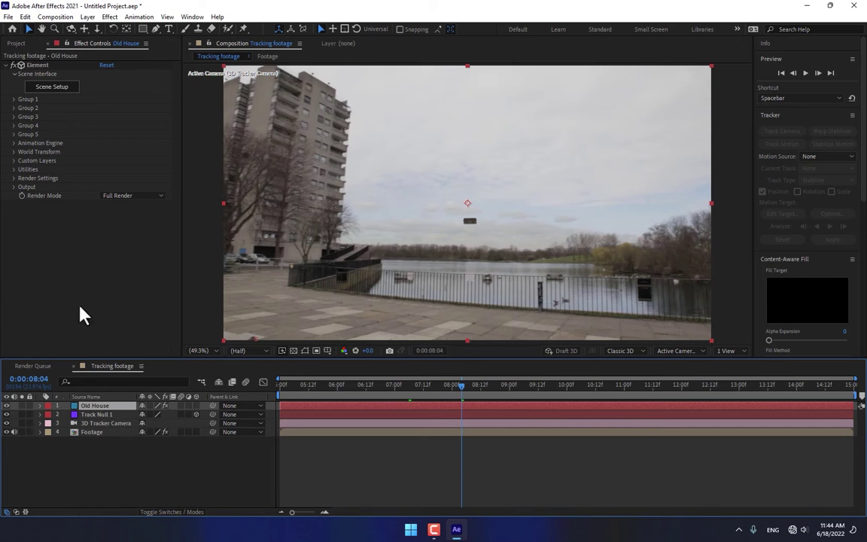
click(15, 99)
click(22, 125)
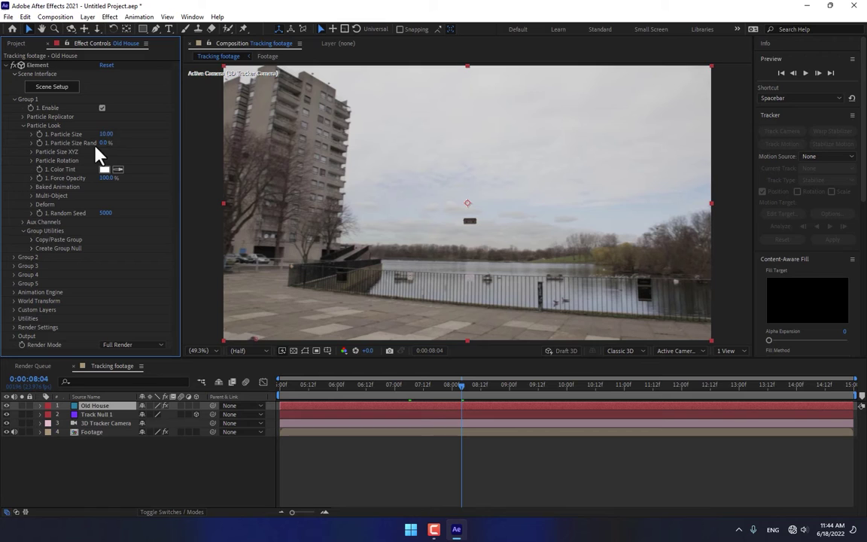
drag(106, 134, 589, 128)
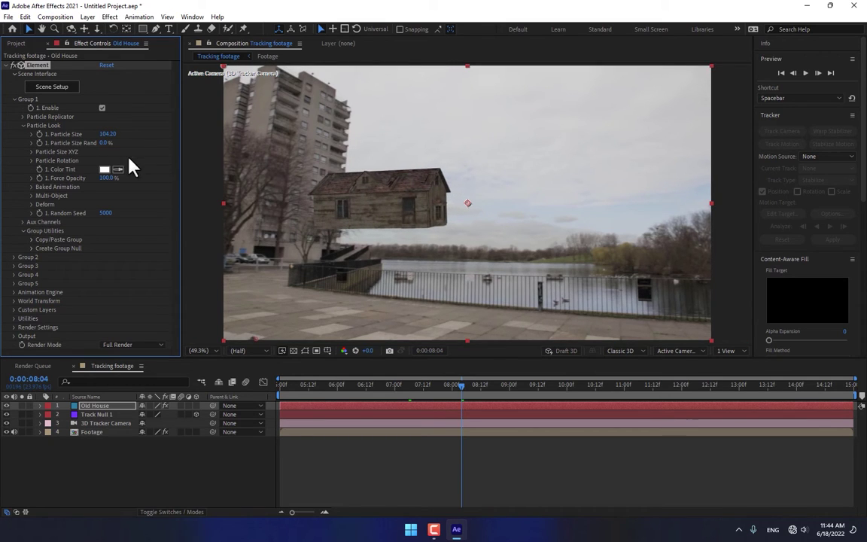
Step: Copy the X position of Track Null 1, -321.1, into the Group 1 particle replicator's X position on Old House
click(23, 118)
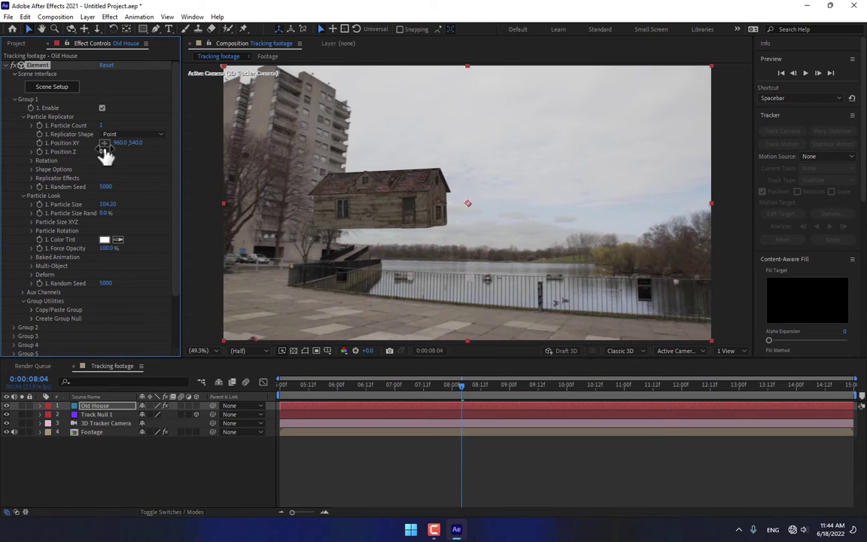
click(90, 418)
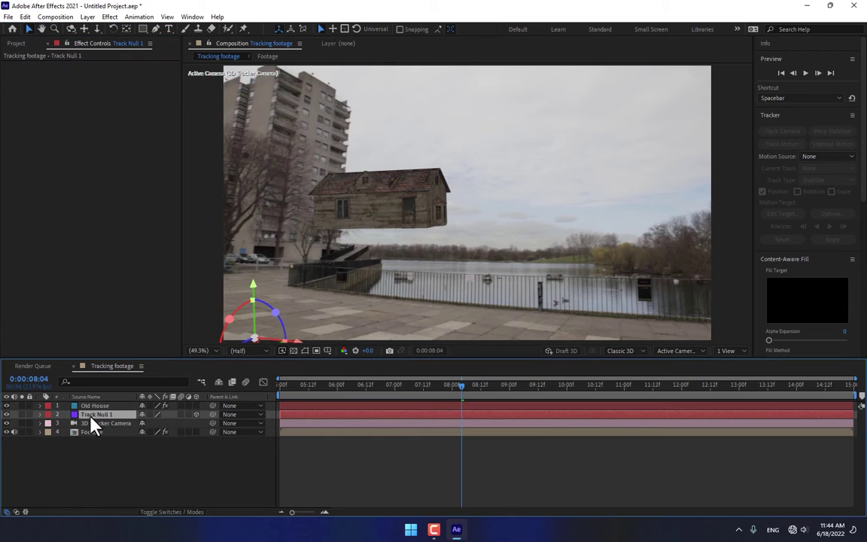
key(p)
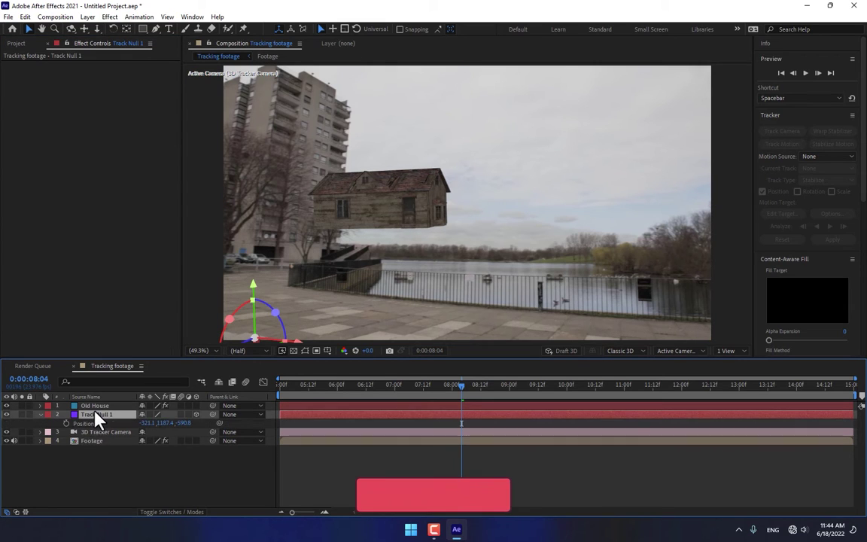
click(126, 494)
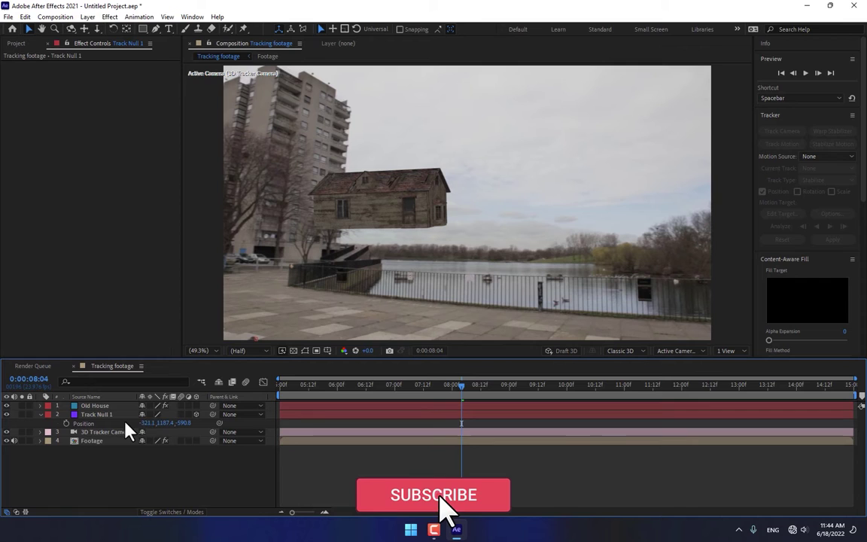
click(147, 423)
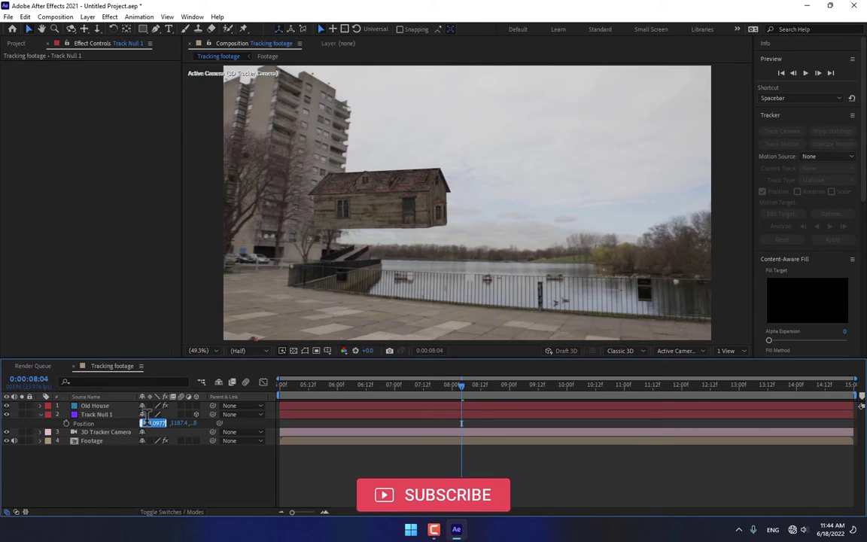
click(105, 406)
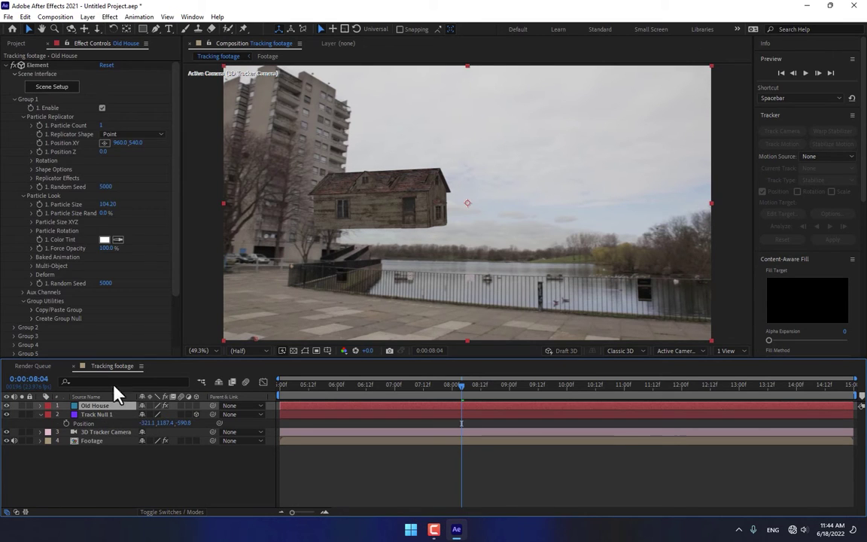
click(119, 143)
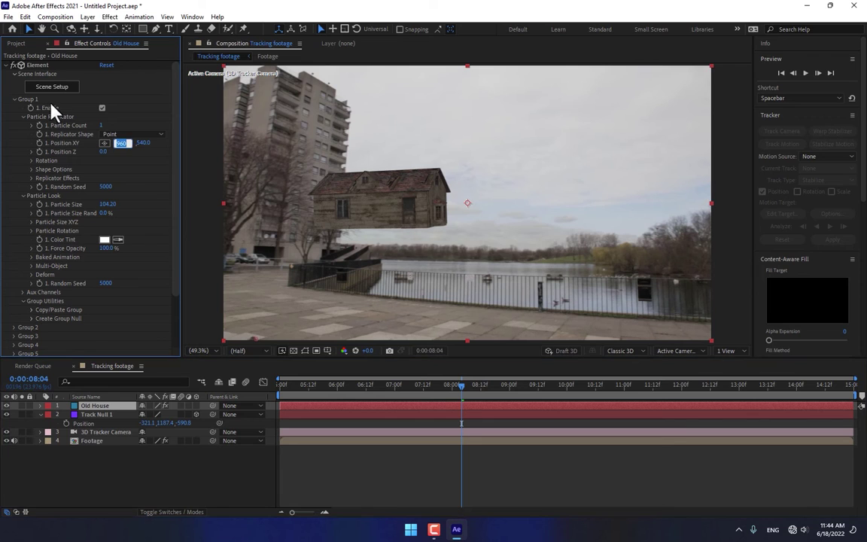
key(ctrl+v)
click(160, 216)
Step: Copy the Y position of Track Null 1, 1187.4, into the Group 1 replicator's Y position
click(163, 423)
key(ctrl+c)
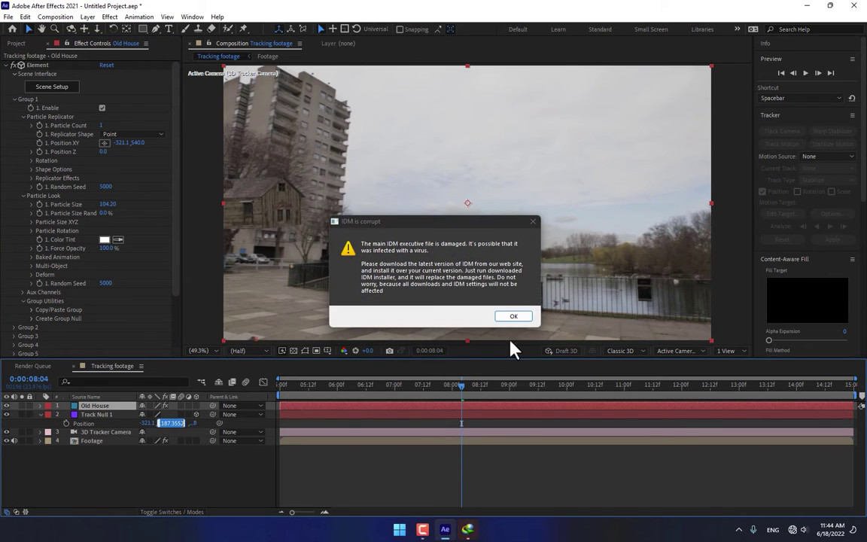
click(513, 316)
click(676, 93)
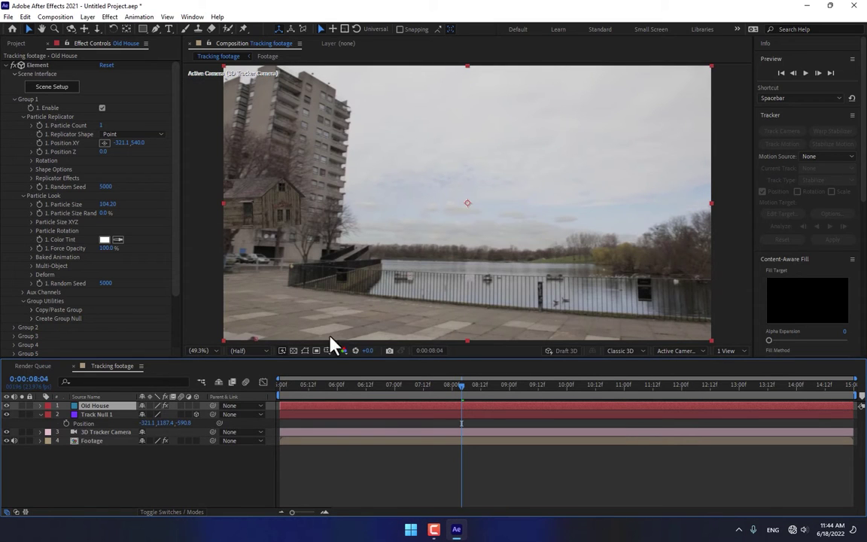
click(166, 423)
click(139, 143)
key(ctrl+v)
click(149, 201)
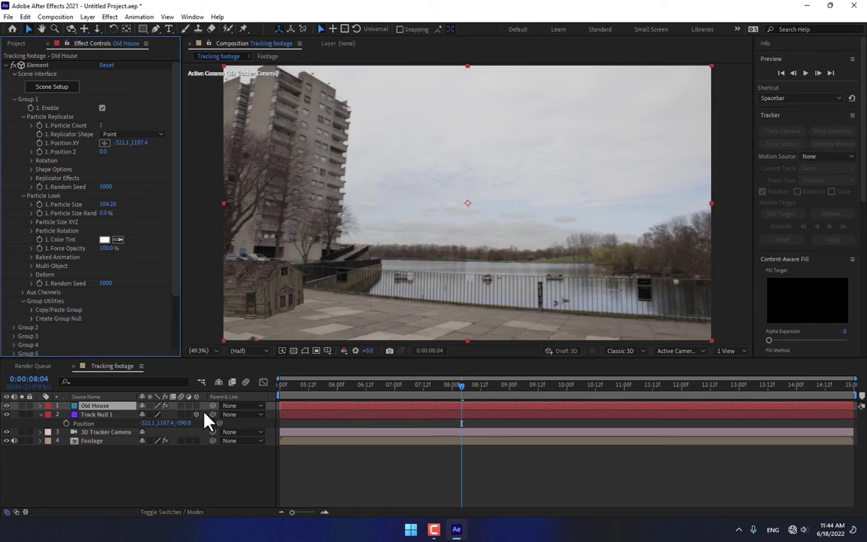
Step: Copy the Z position of Track Null 1, -590.8, into the Group 1 replicator's Position Z
click(184, 423)
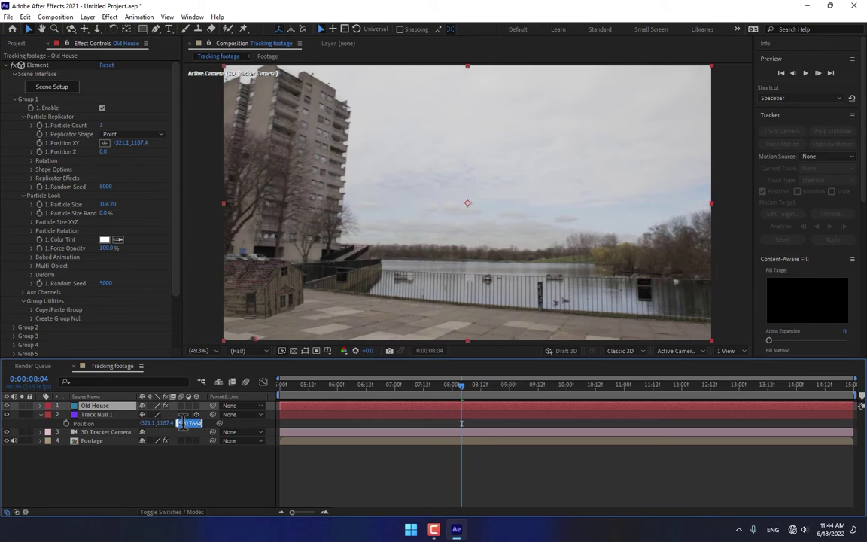
click(105, 152)
text(-590.8)
key(Return)
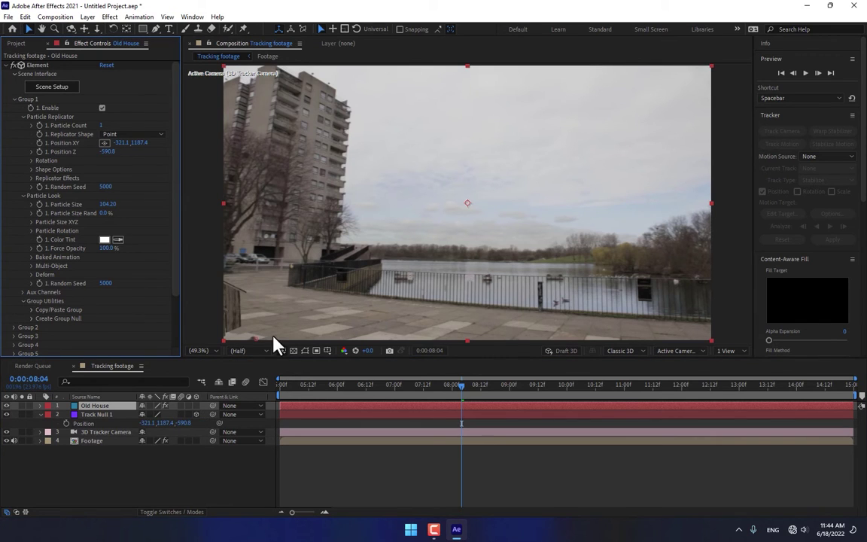
Step: At 0:00:10:23, scale the cottage up to a particle size of 220.90
drag(463, 385, 622, 387)
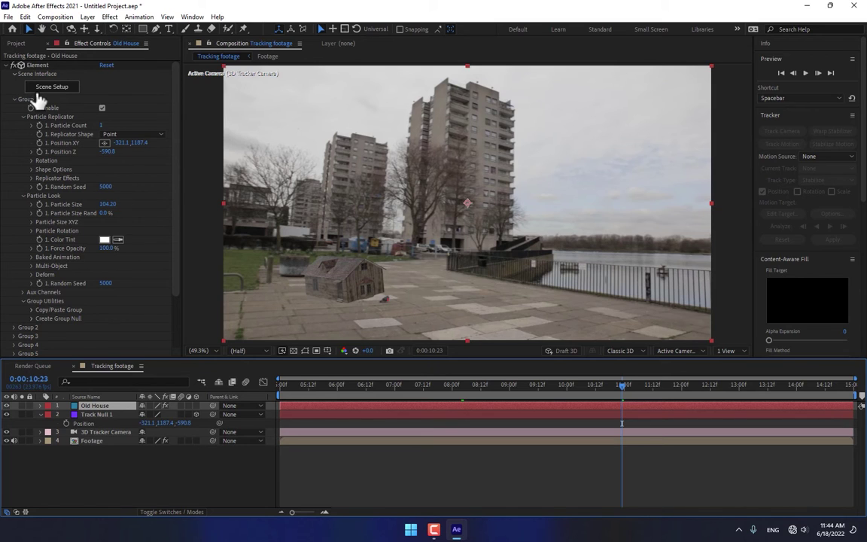
drag(107, 204, 670, 159)
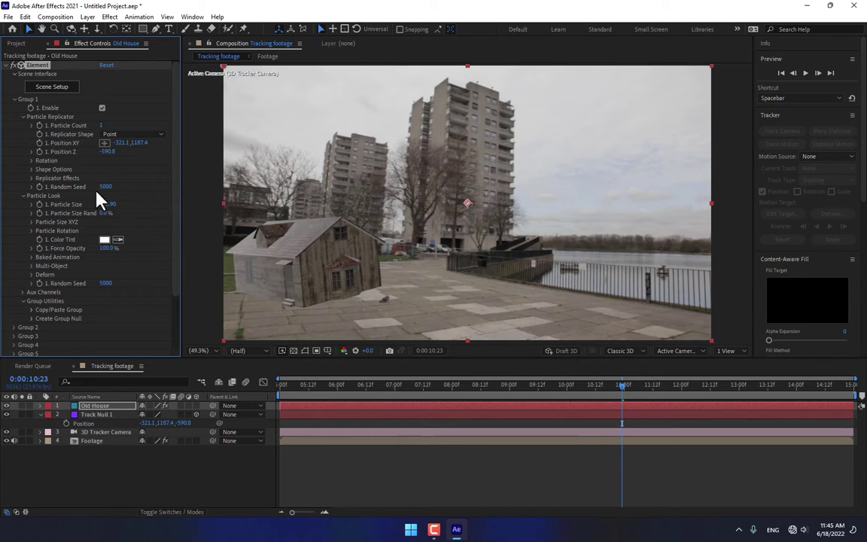
Step: Rotate the cottage to X -7.7° and Y 112.4°, and reposition it on the pavement at XY -717.8, 1243.6 and Z -886.8
click(32, 161)
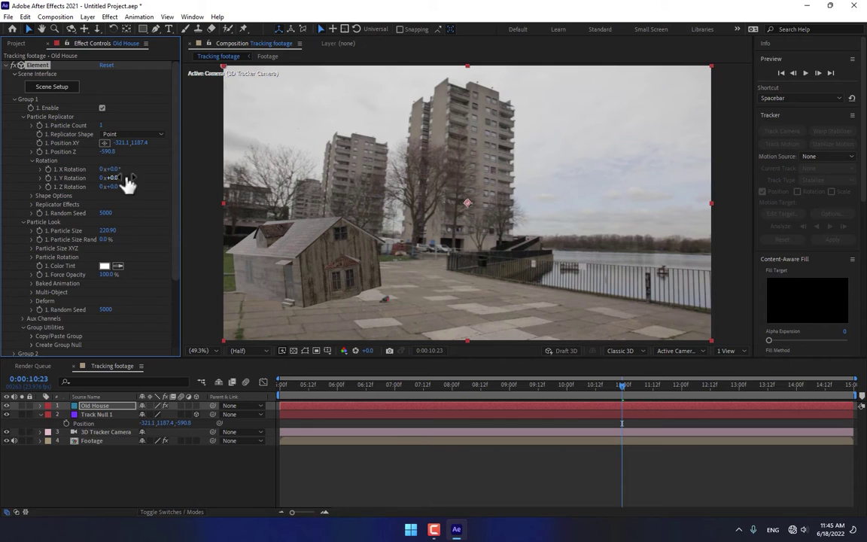
drag(117, 170, 866, 161)
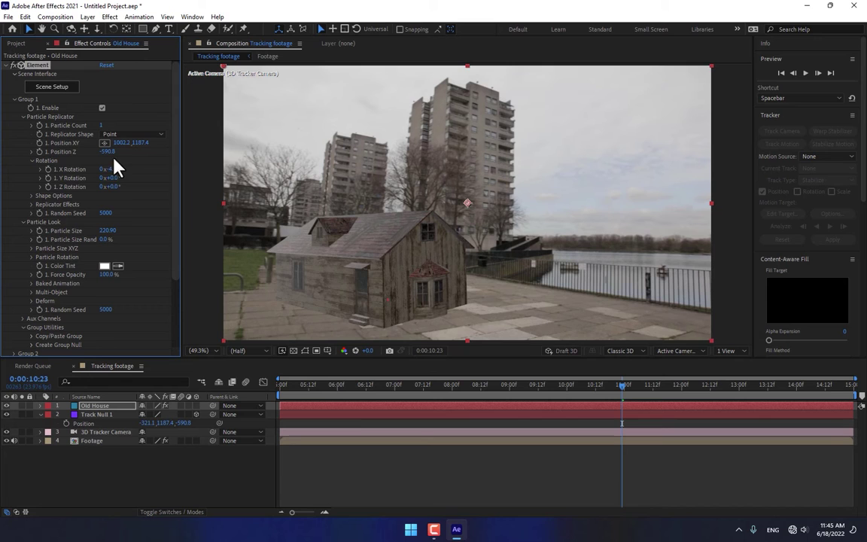
drag(109, 178, 700, 155)
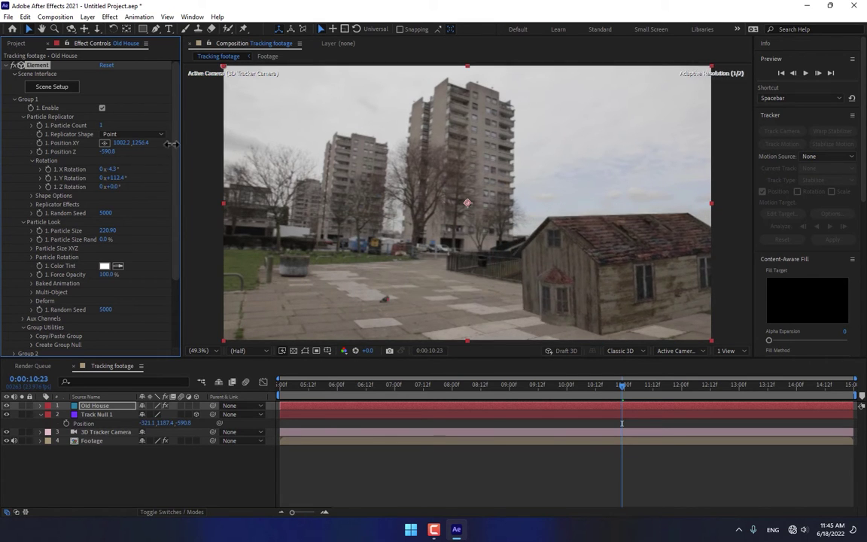
drag(121, 143, 59, 151)
drag(114, 168, 102, 169)
drag(140, 143, 105, 149)
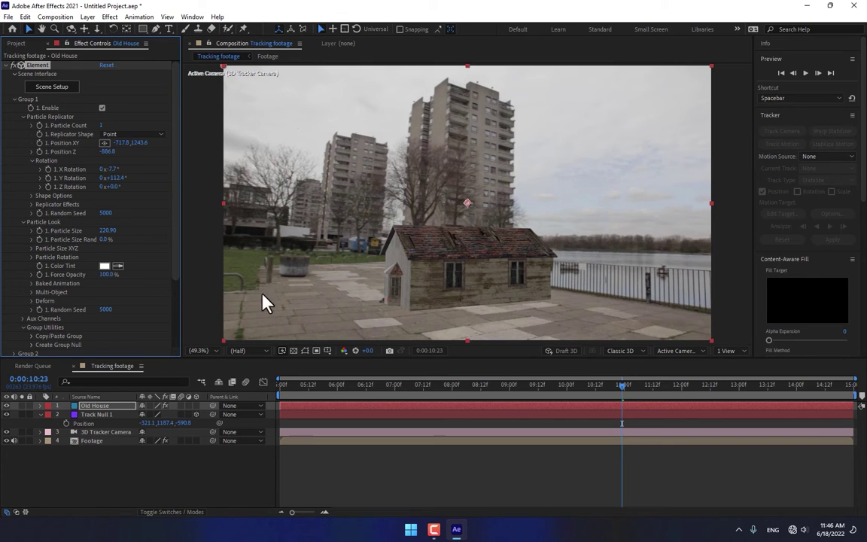
Step: Try the Cinema, Basic and Product presets for Element's added lighting, and settle on Natural
scroll(172, 239, down, 3)
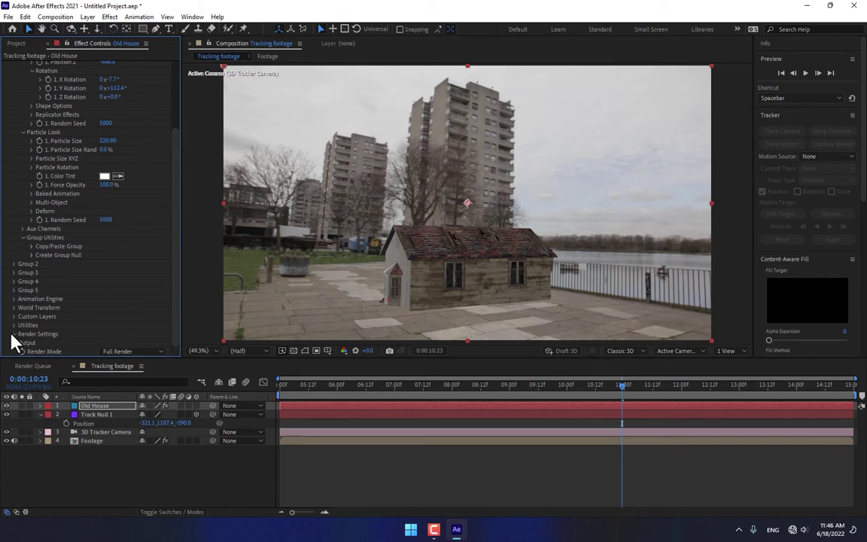
click(13, 335)
scroll(25, 275, down, 3)
click(23, 247)
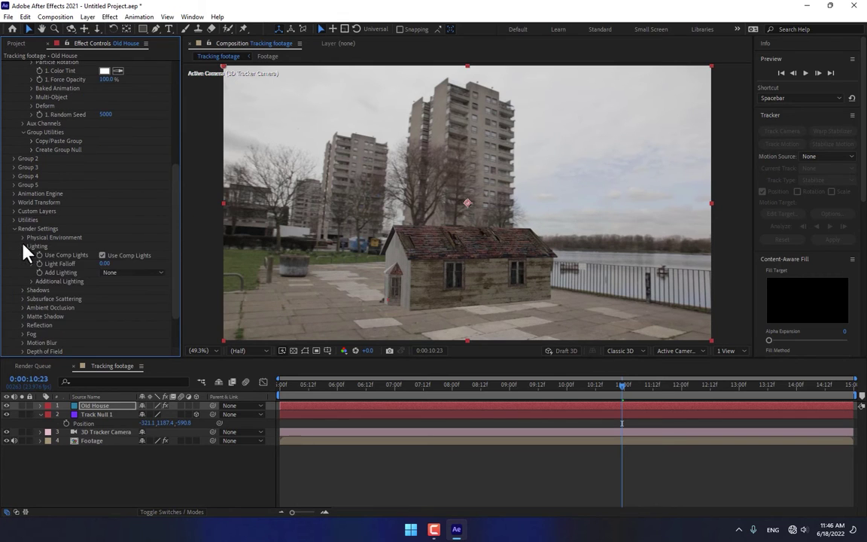
click(124, 272)
click(131, 150)
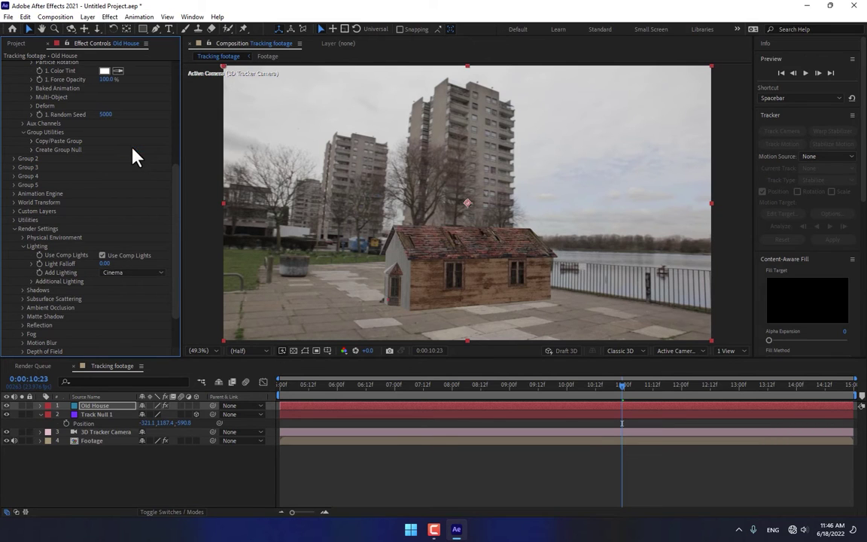
click(140, 272)
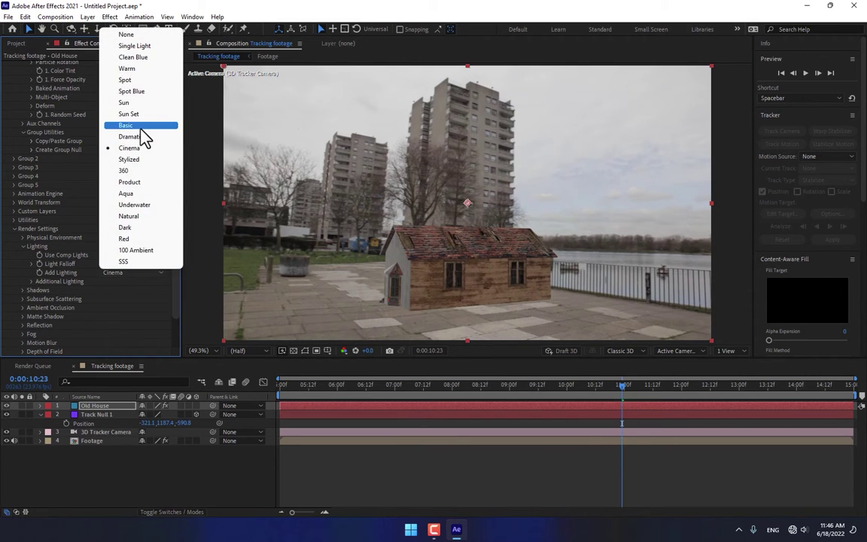
click(138, 126)
click(110, 275)
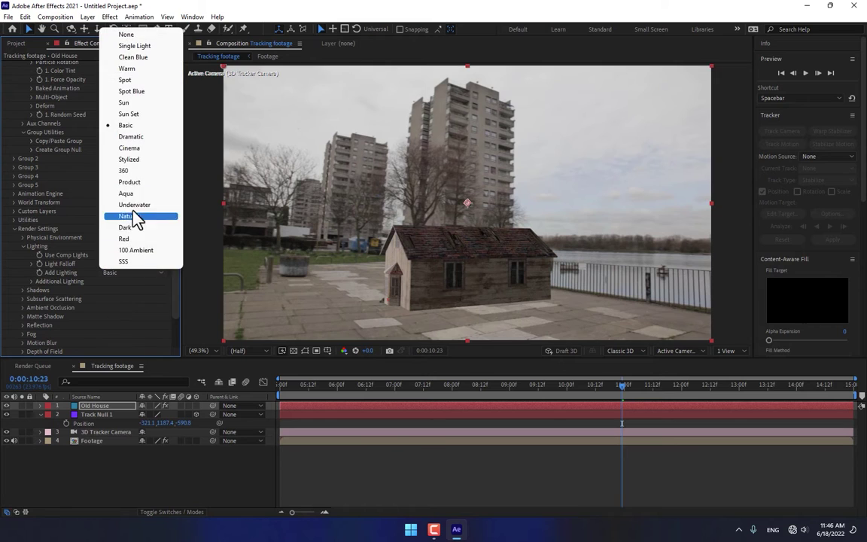
click(136, 183)
click(136, 273)
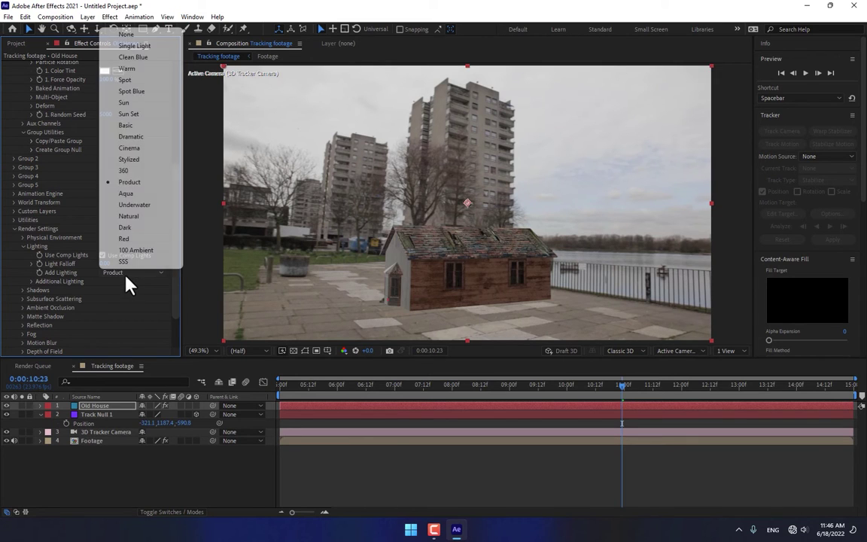
click(138, 217)
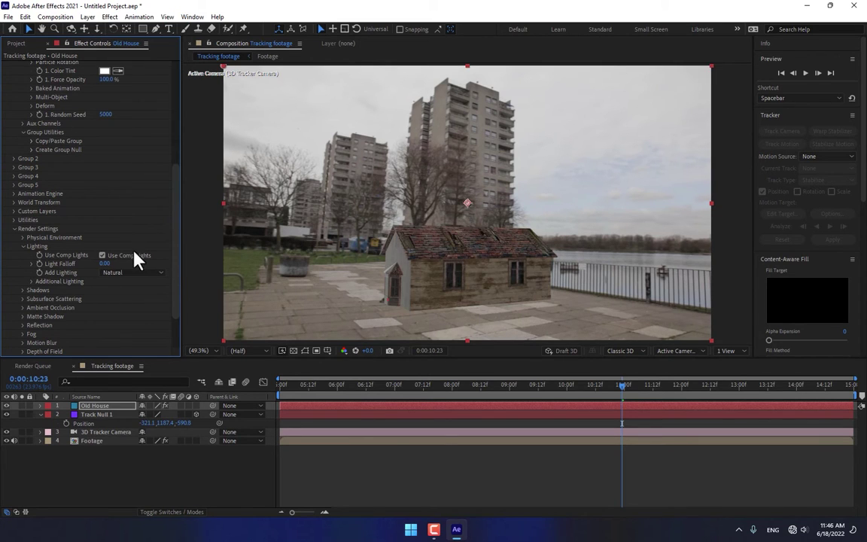
Step: Set the additional lighting's X rotation to -233.0°
click(32, 282)
click(42, 299)
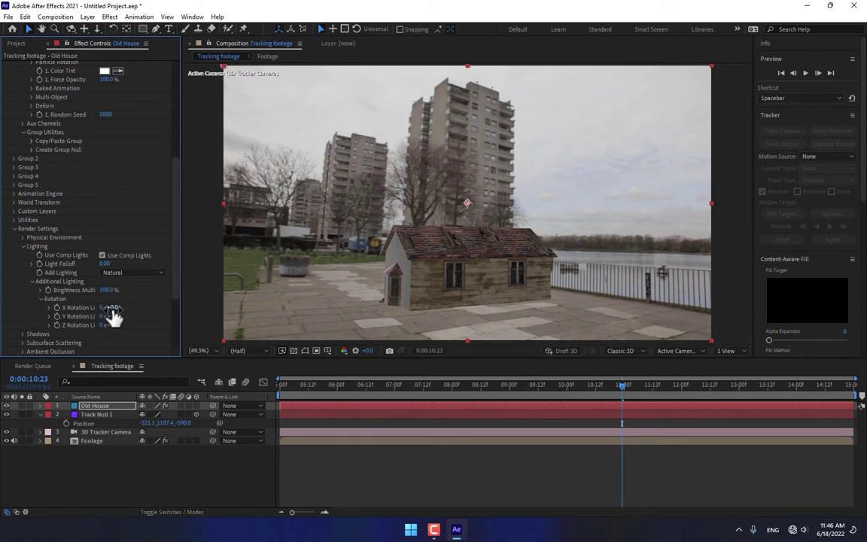
drag(112, 309, 12, 329)
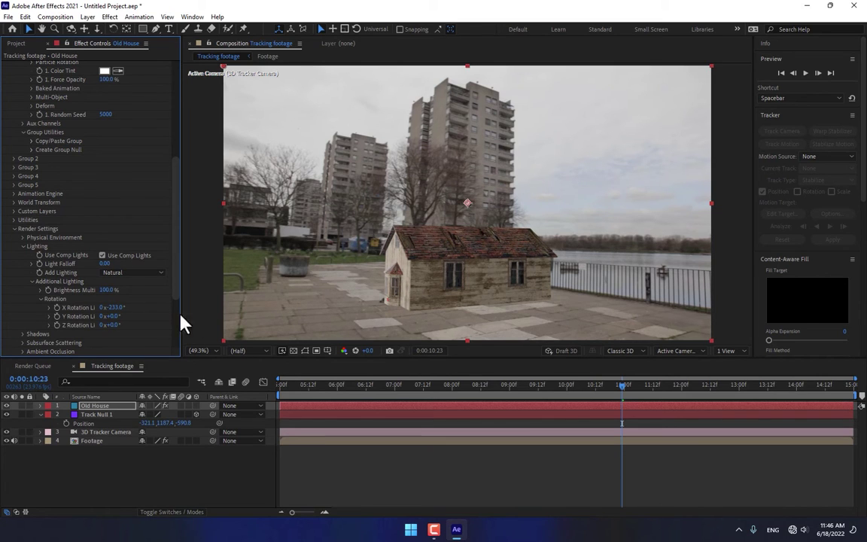
Step: Load Tracking footage (0-00-10-12).jpg as the Element scene's environment texture and apply the scene
drag(180, 200, 182, 73)
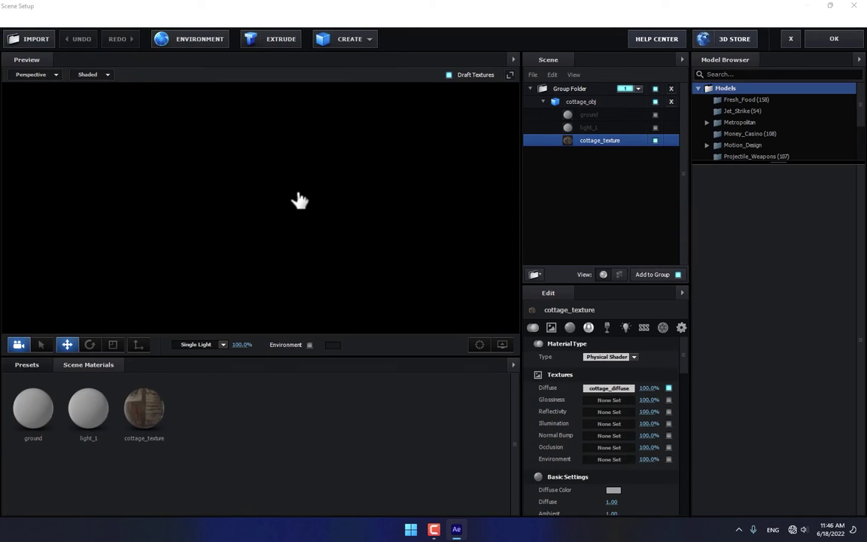
click(195, 37)
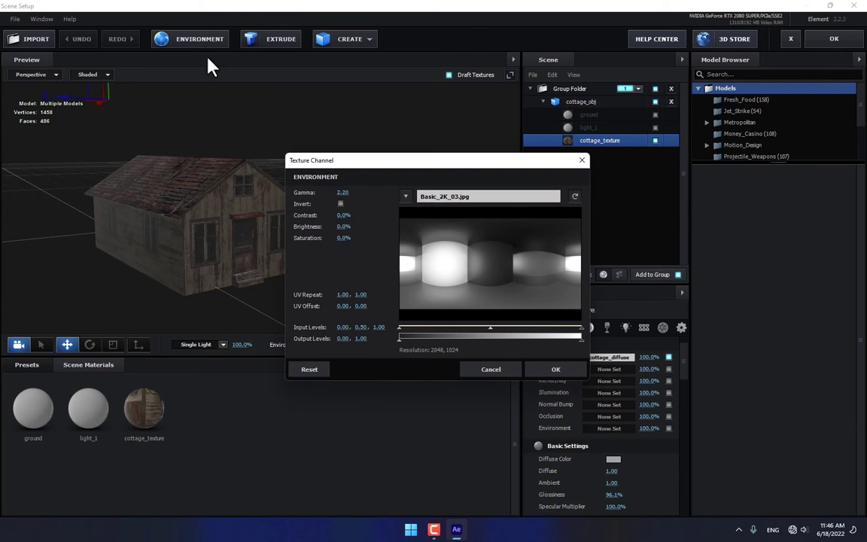
click(445, 195)
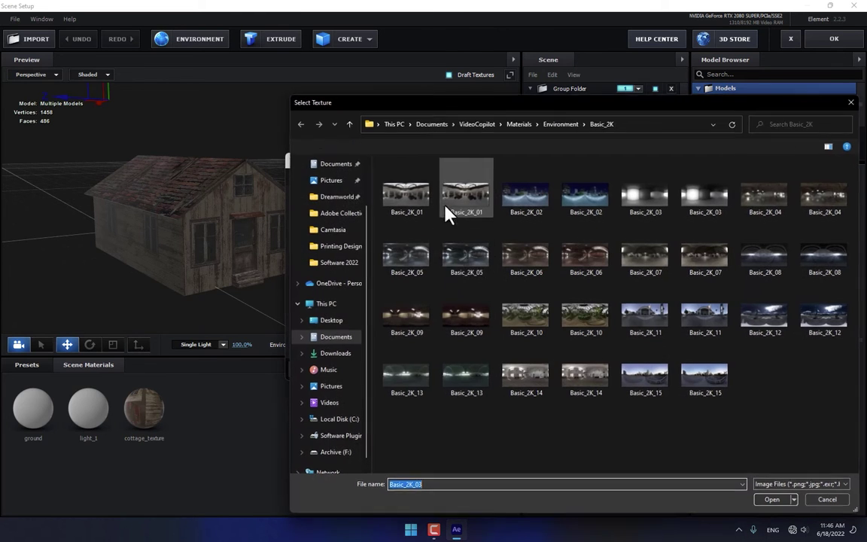
click(329, 320)
double_click(555, 220)
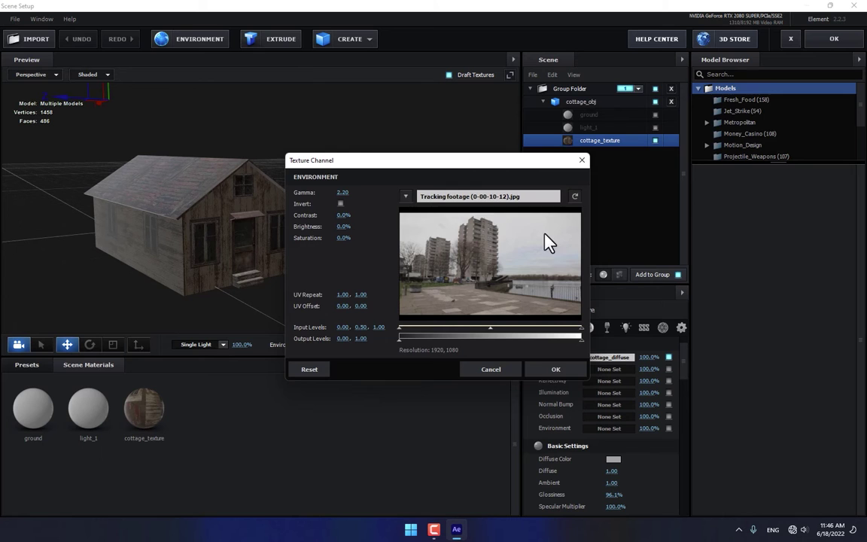
click(556, 370)
click(834, 38)
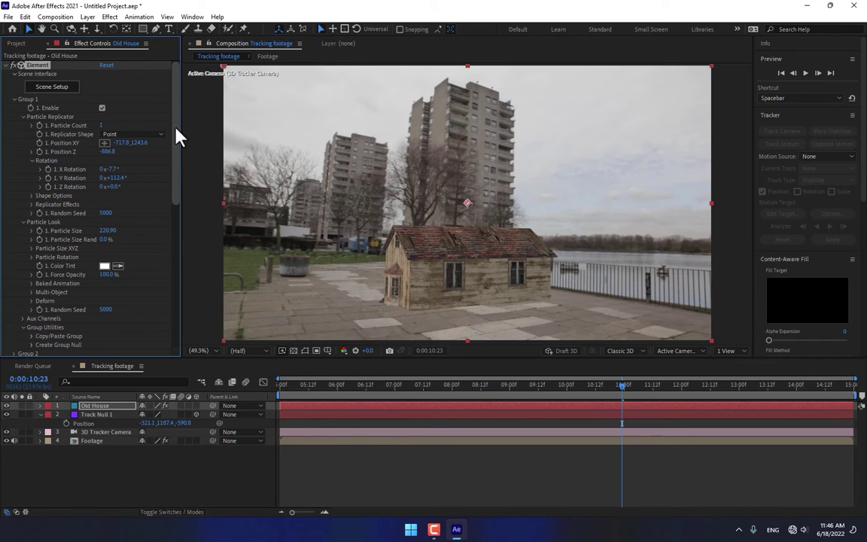
Step: Reopen the Element scene and create a plane model in the cottage's group folder
click(54, 89)
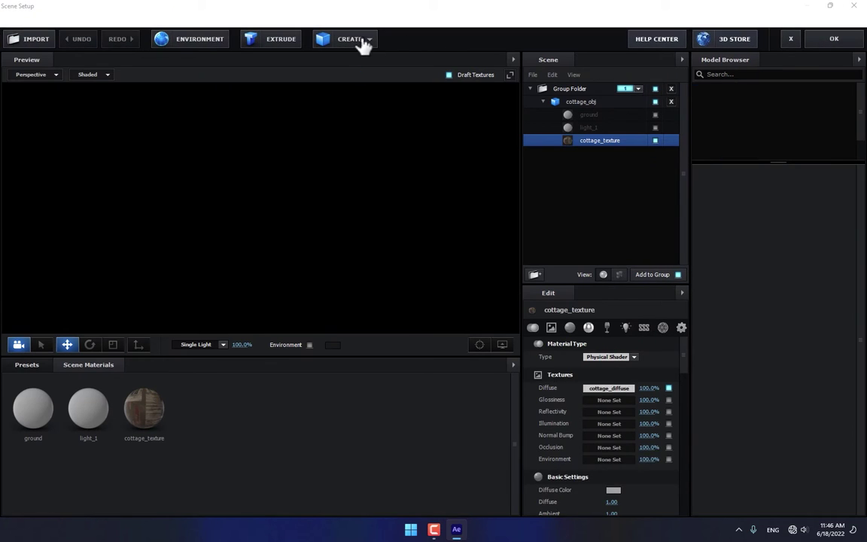
click(359, 42)
click(484, 66)
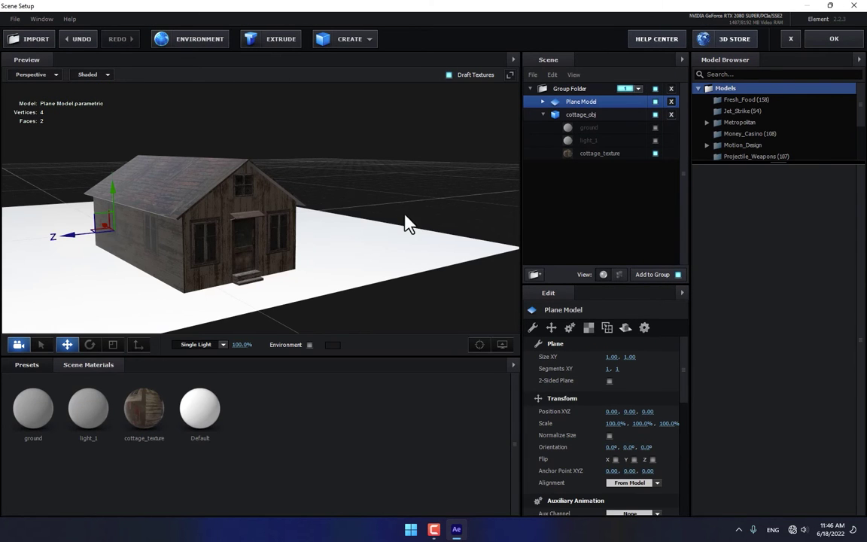
Step: Position the plane under the cottage at about X -0.25 and Z -0.04
drag(114, 194, 115, 195)
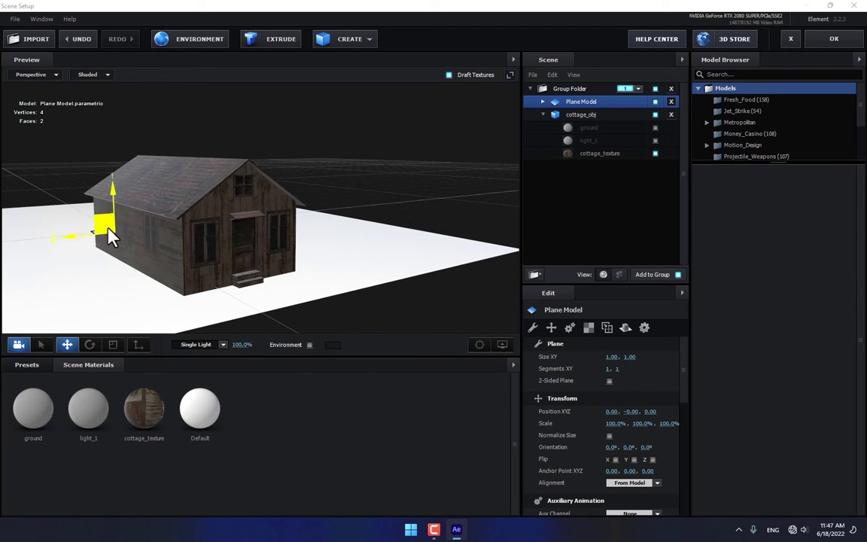
drag(160, 264, 169, 265)
scroll(151, 267, down, 5)
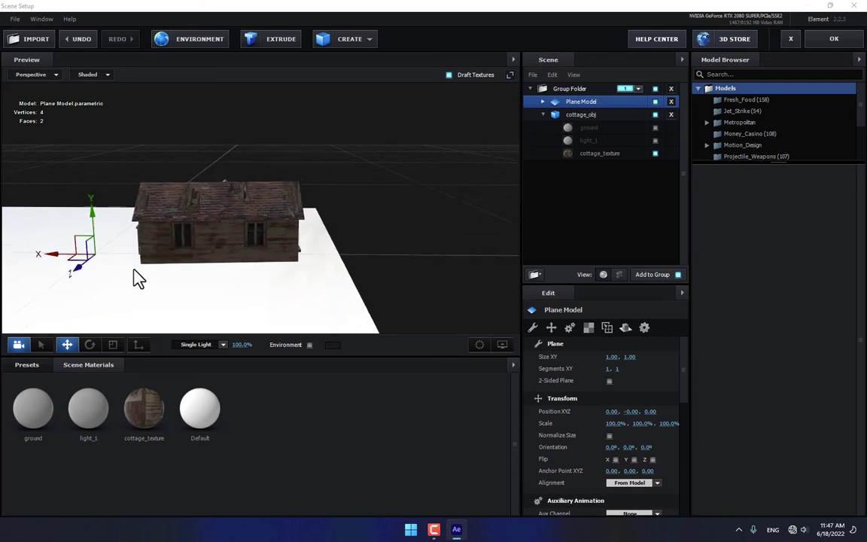
drag(81, 247, 326, 242)
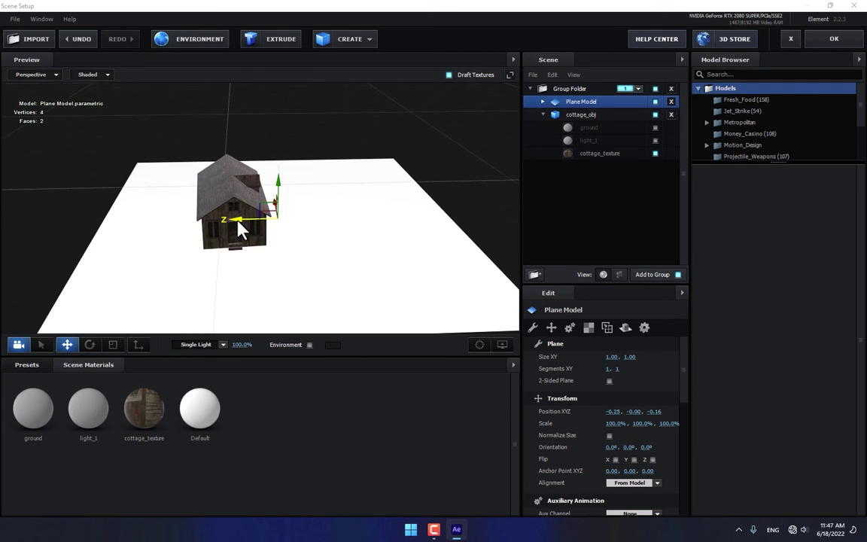
drag(238, 219, 190, 222)
drag(203, 265, 352, 240)
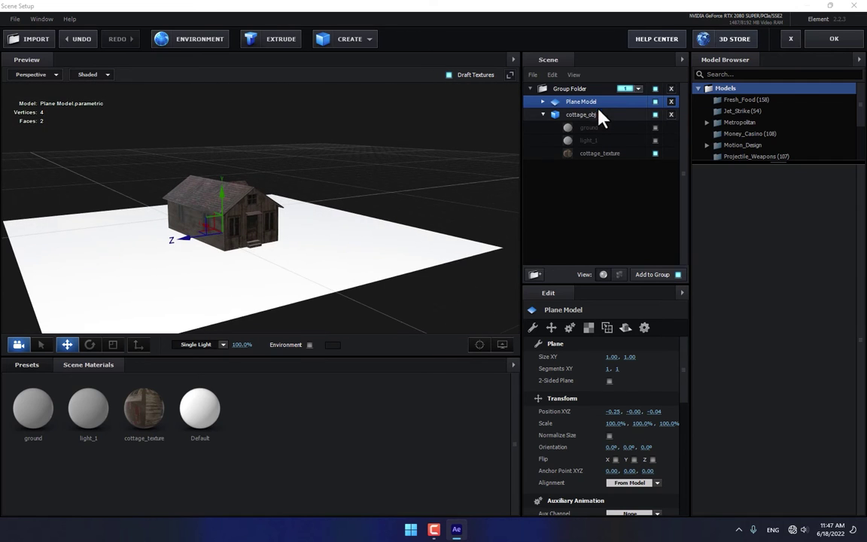
Step: Take the Plane Model out of the cottage's group folder and assign it to group 2
drag(594, 129, 594, 207)
click(639, 153)
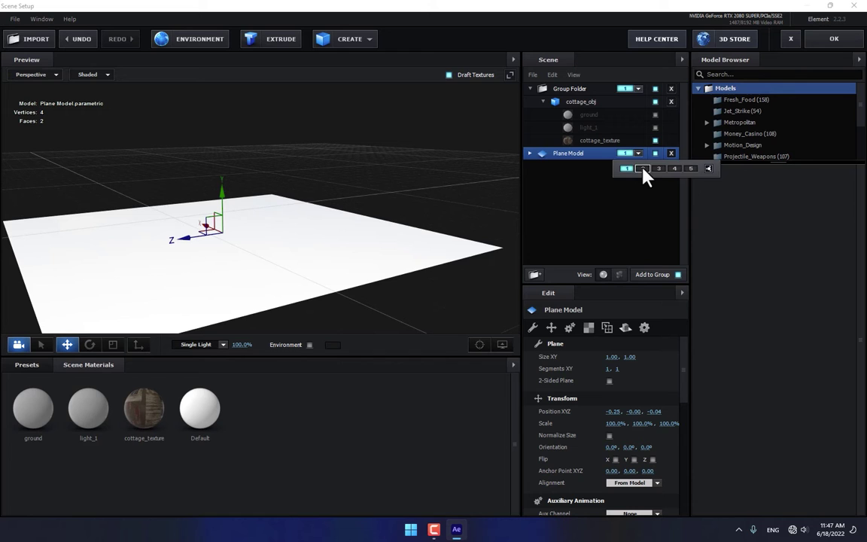
click(642, 169)
Step: Enable Matte Shadow on the plane's Default material and apply the scene
click(530, 153)
click(579, 167)
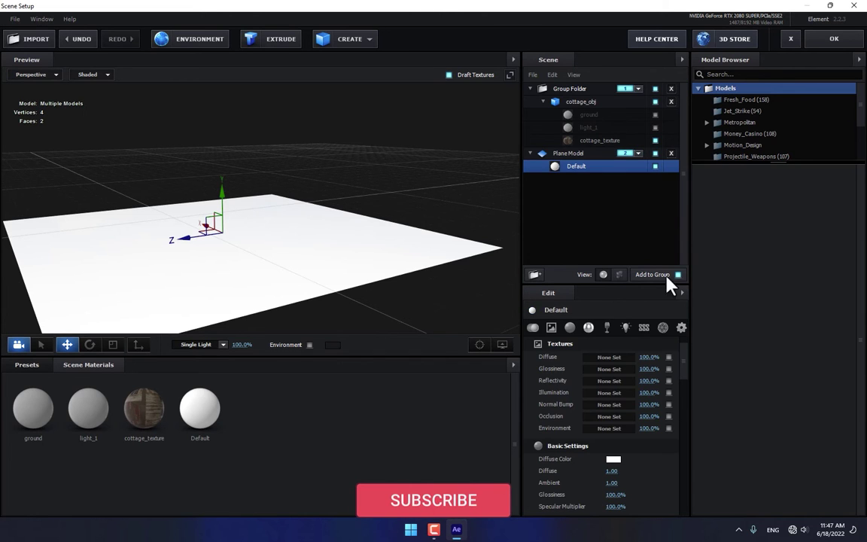
drag(684, 360, 664, 511)
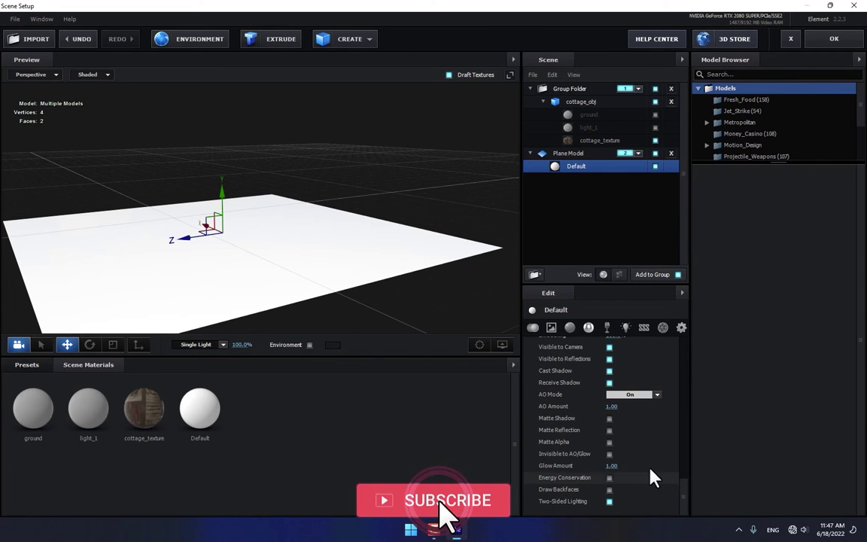
click(610, 418)
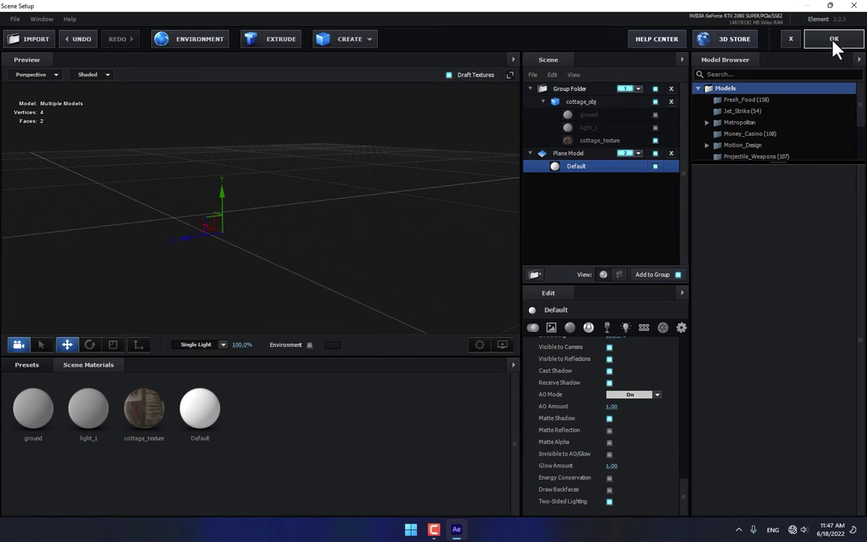
click(834, 41)
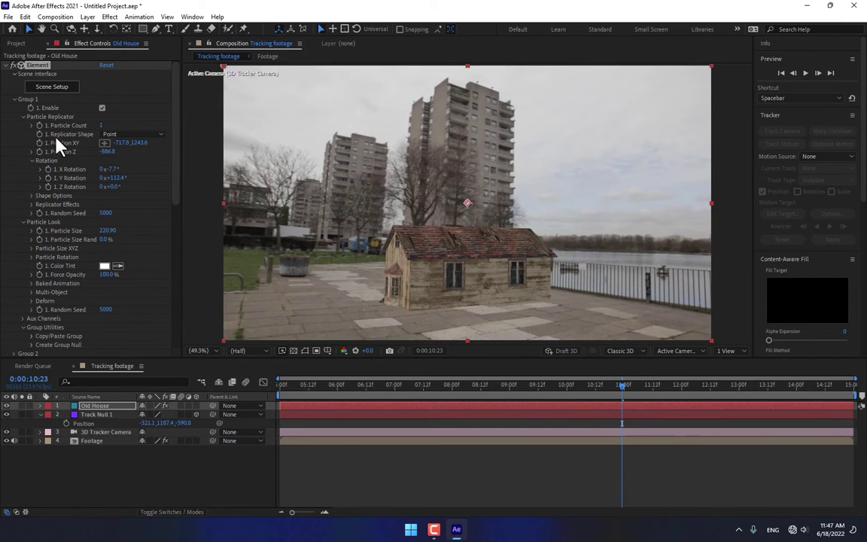
Step: Set the SSAO intensity in Element's ambient occlusion render settings to 6.9
click(15, 101)
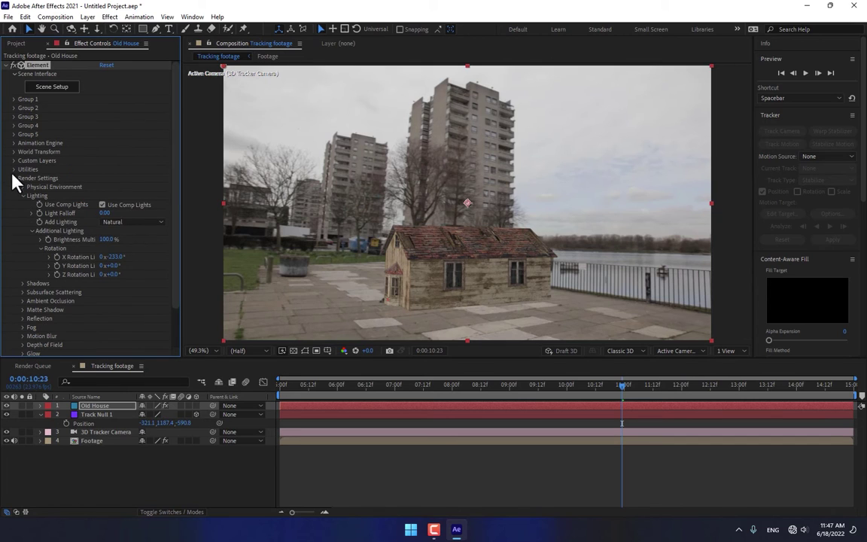
scroll(13, 182, down, 2)
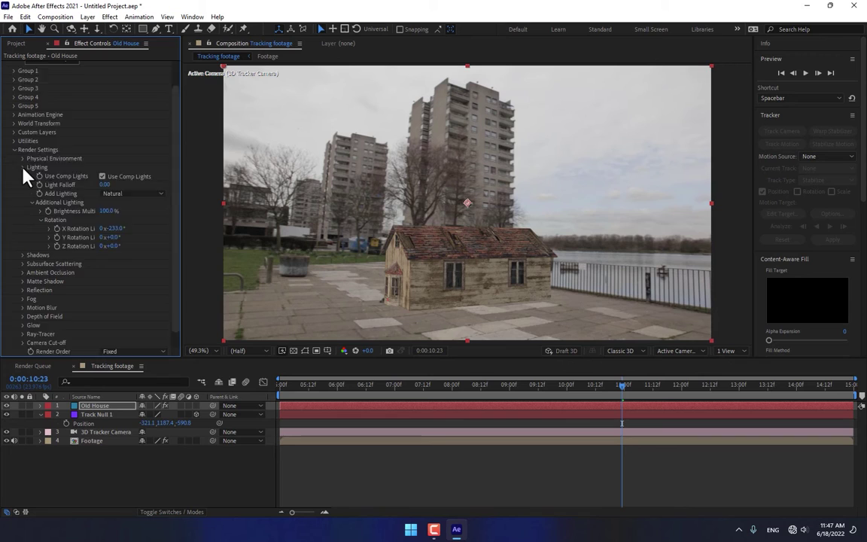
click(23, 168)
click(23, 223)
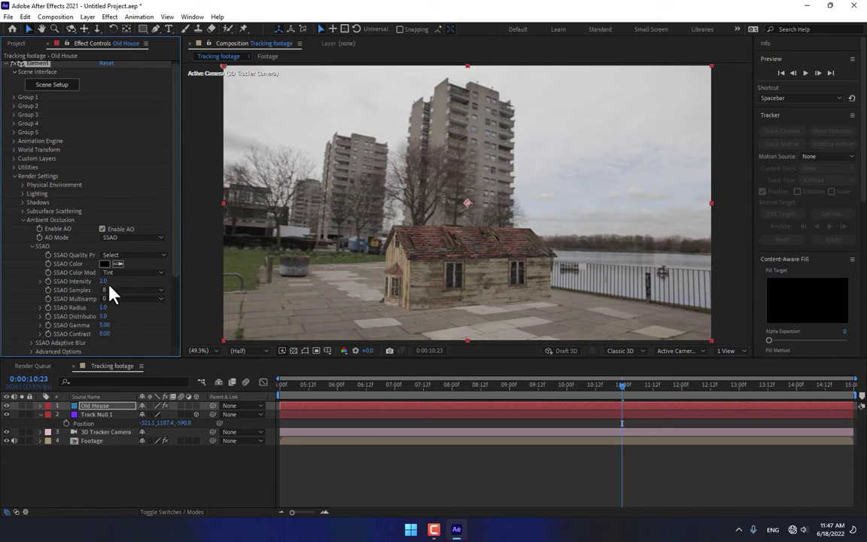
drag(104, 281, 113, 282)
Step: Reveal Group 2's replicator and look settings, undo a trial Position Z change, and increase the plane's Y position
scroll(171, 218, up, 1)
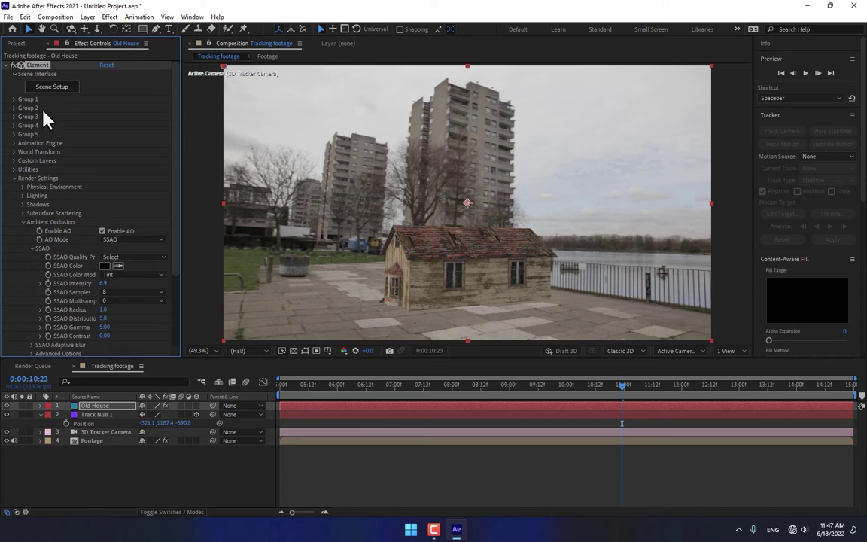
click(13, 107)
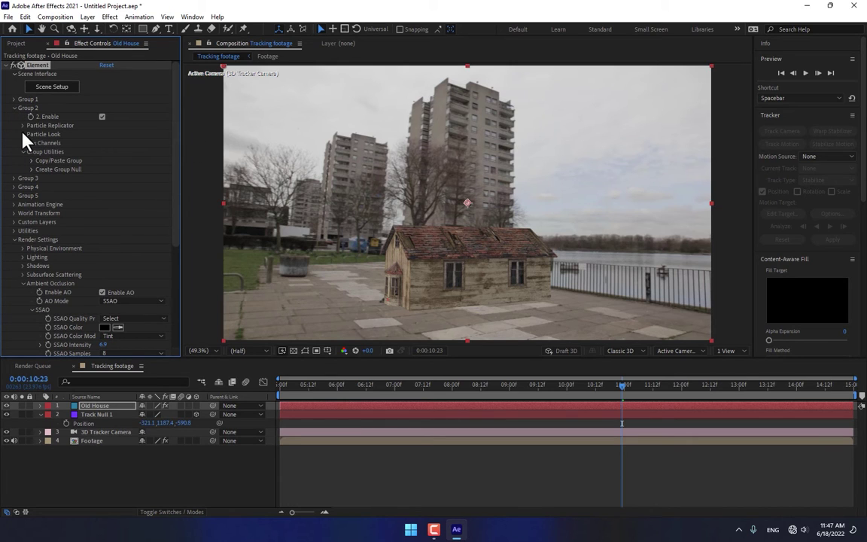
click(23, 135)
click(23, 125)
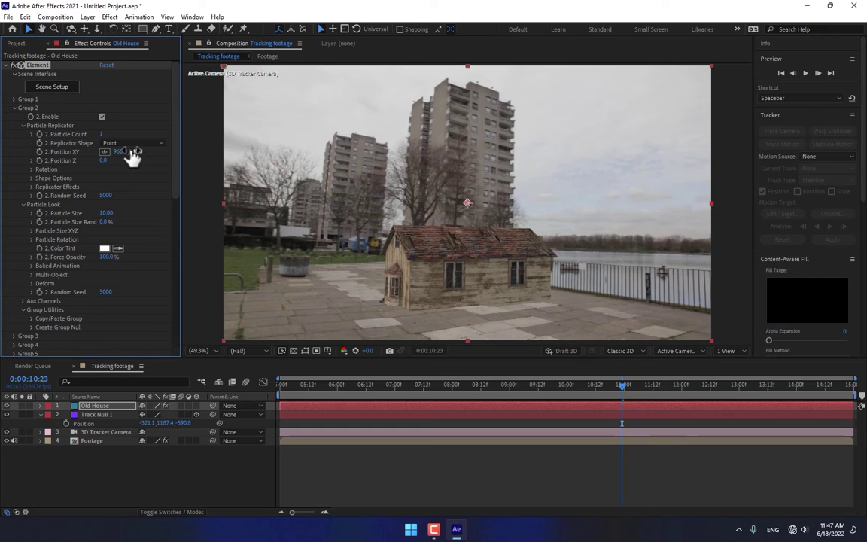
mouse_move(105, 161)
mouse_down()
mouse_move(119, 161)
mouse_move(87, 162)
mouse_move(157, 154)
mouse_move(66, 164)
mouse_move(1, 190)
mouse_move(26, 74)
mouse_move(74, 266)
mouse_move(87, 267)
mouse_move(149, 223)
mouse_up()
key(ctrl+z)
mouse_move(138, 153)
mouse_down()
mouse_move(201, 141)
mouse_move(397, 156)
mouse_move(385, 141)
mouse_move(457, 141)
mouse_move(532, 153)
mouse_move(406, 147)
mouse_move(454, 144)
mouse_up()
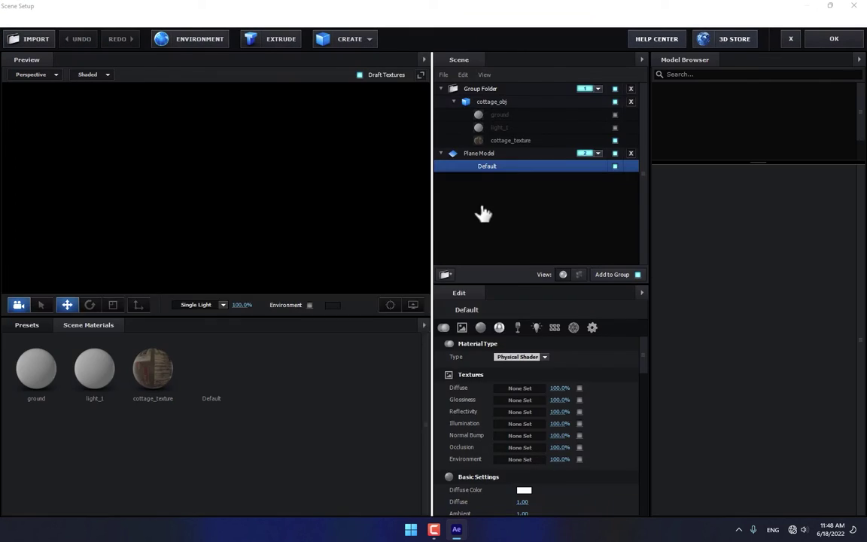
Step: Scale the Plane Model uniformly to 277.5% in the Element scene
click(570, 156)
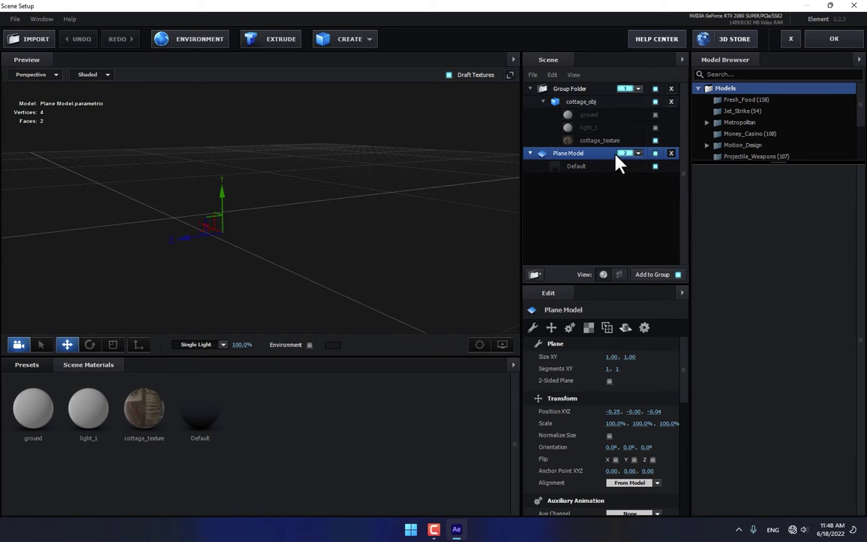
click(112, 343)
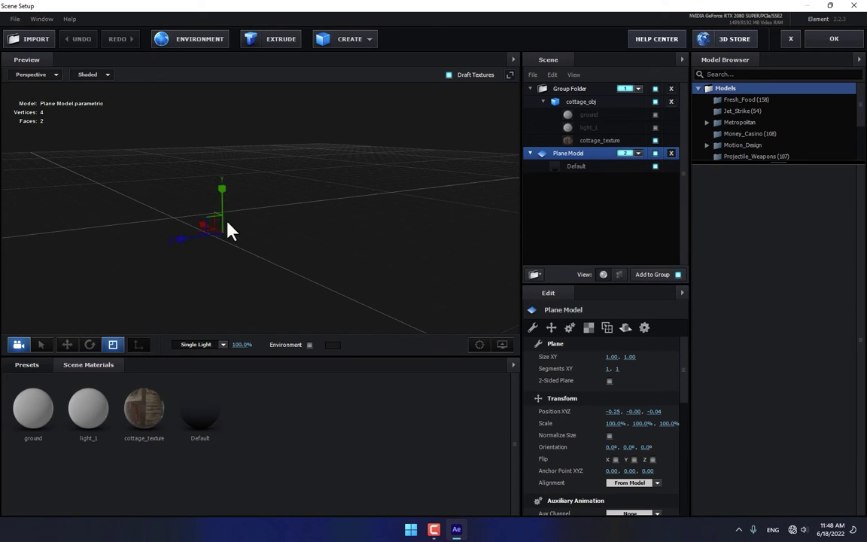
drag(230, 231, 631, 7)
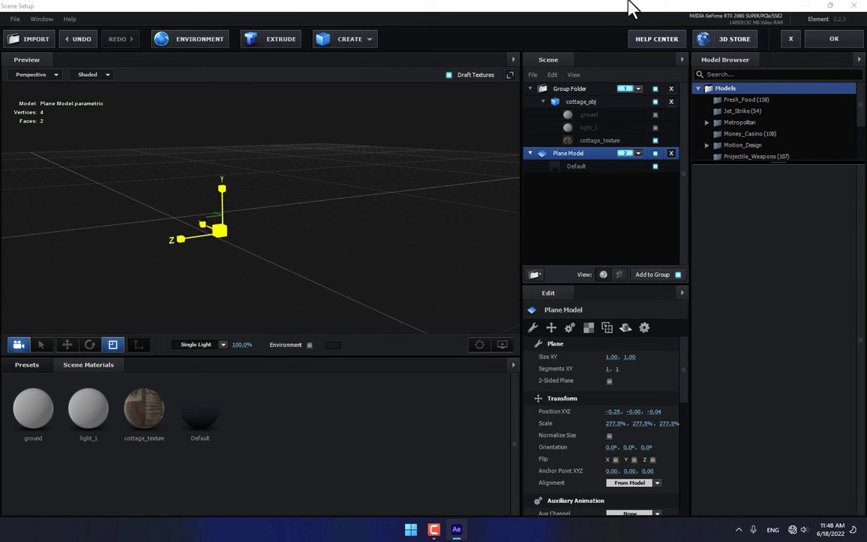
Step: Apply the plane's scale, reassign the Plane Model's material from Default to light_1 in Scene Setup, and apply the scene
click(834, 41)
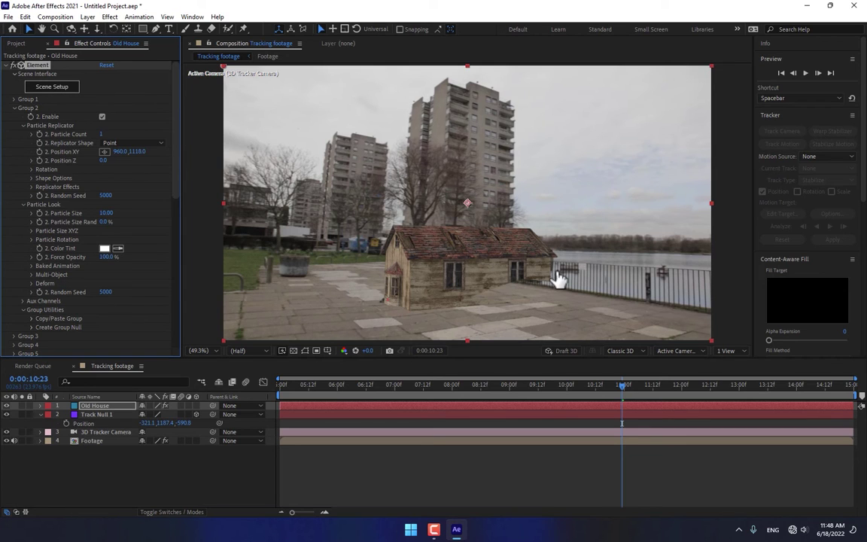
key(Return)
click(576, 167)
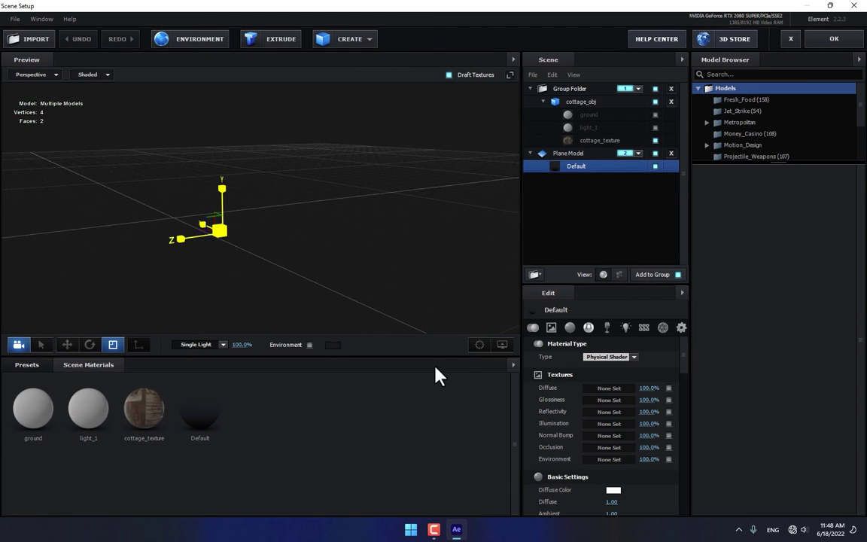
drag(106, 406, 594, 167)
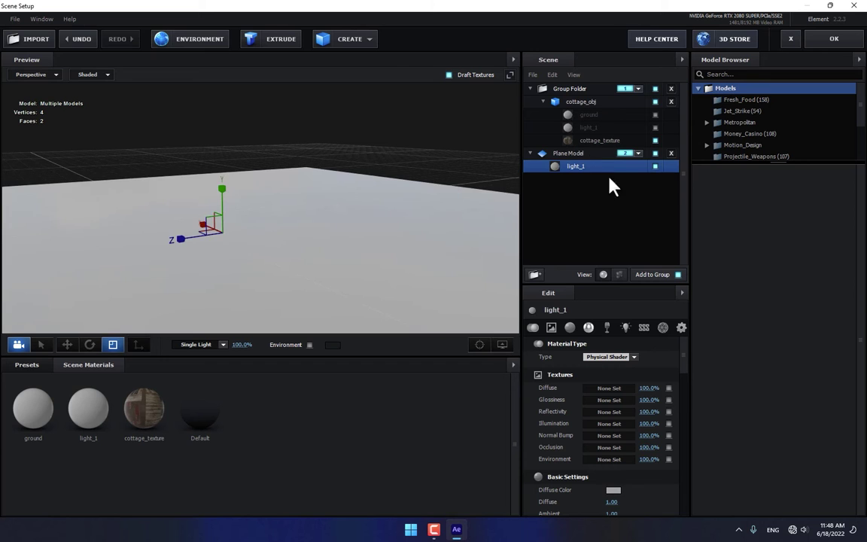
click(832, 42)
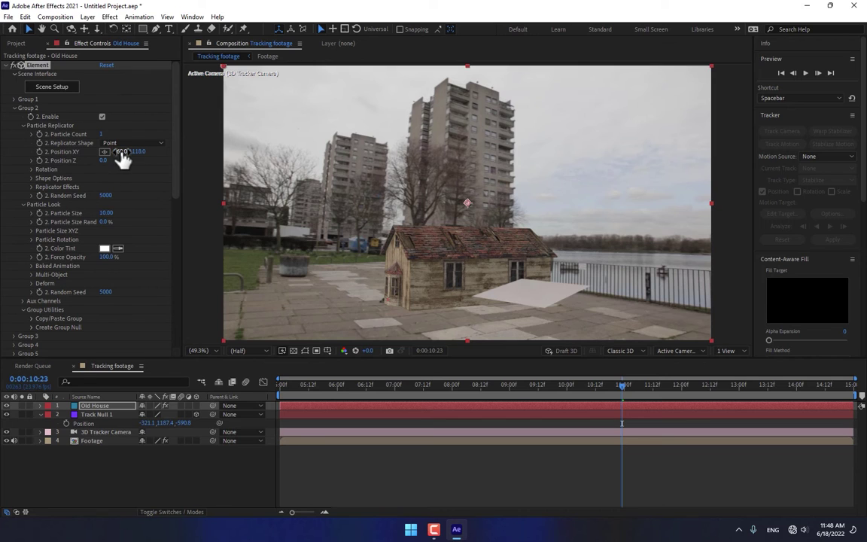
Step: Fit the Group 2 plane under the cottage: Particle Size 64.20, Position XY -419.6, 1414.3, Position Z 260, X Rotation -8.0°, Y Rotation 2.6°
drag(108, 213, 165, 213)
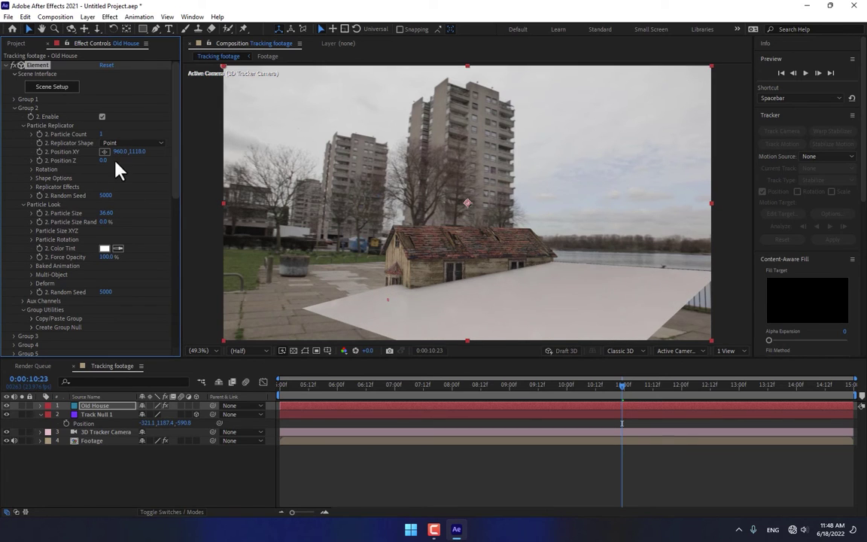
click(31, 170)
drag(110, 178, 39, 476)
drag(107, 160, 224, 160)
drag(138, 152, 266, 152)
drag(113, 179, 109, 177)
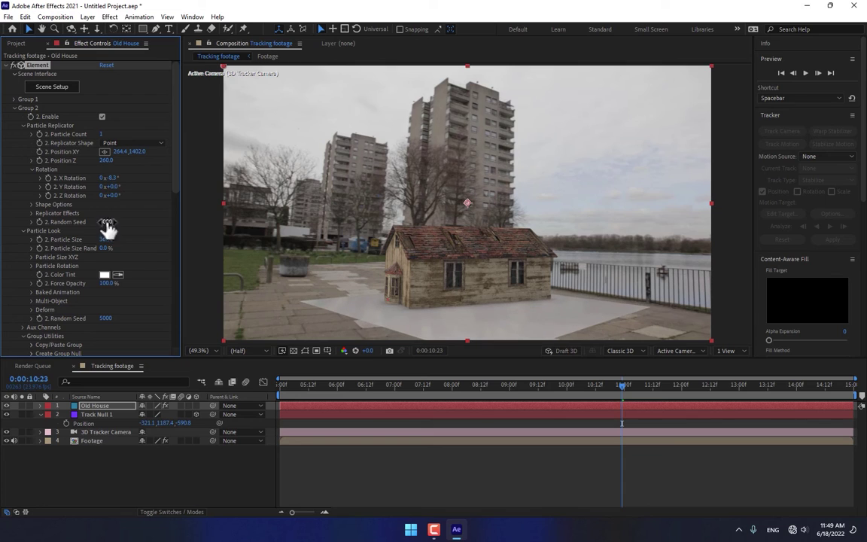
drag(107, 240, 238, 230)
drag(121, 152, 1, 220)
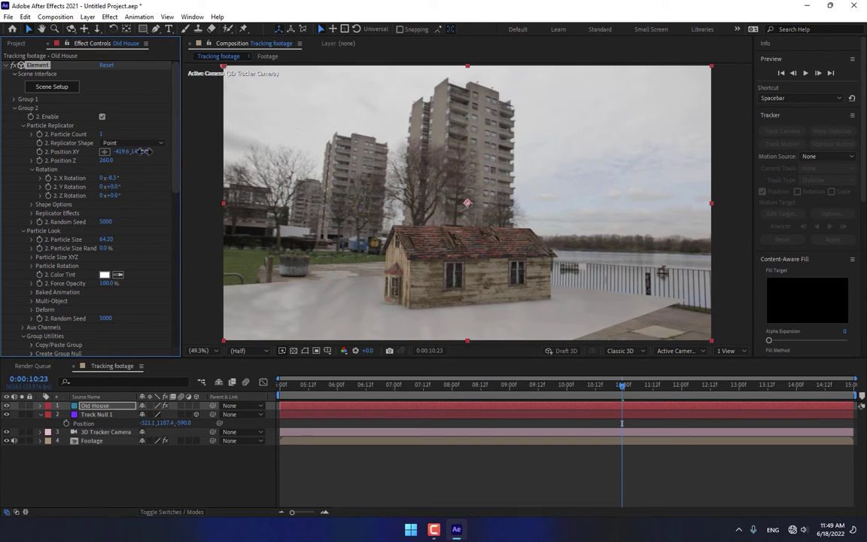
drag(143, 152, 169, 190)
mouse_move(114, 187)
mouse_down()
mouse_move(126, 188)
mouse_move(113, 176)
mouse_up()
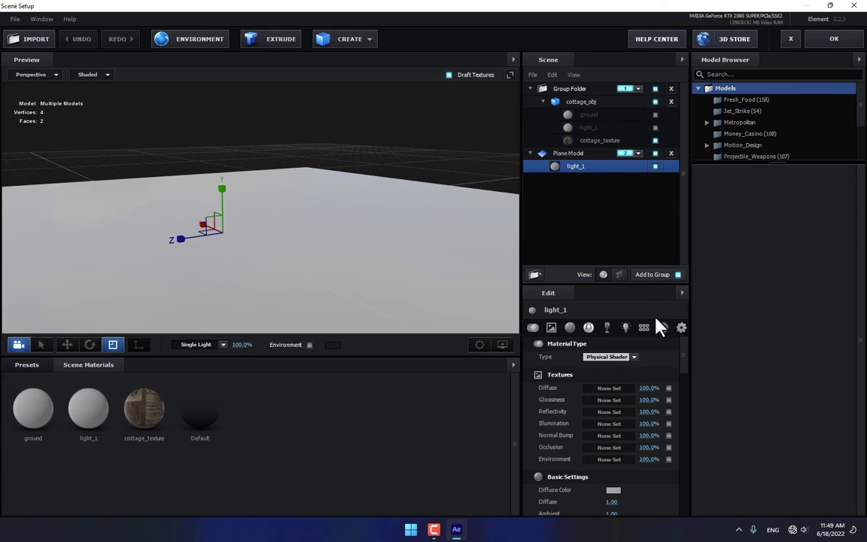
Step: Enable Matte Shadow on the plane's light_1 material and apply the scene
click(680, 328)
scroll(674, 400, down, 2)
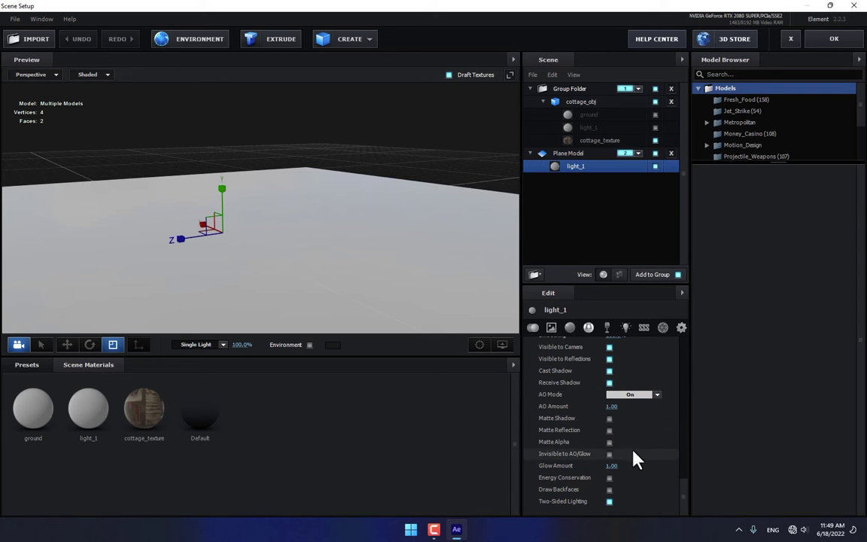
click(609, 419)
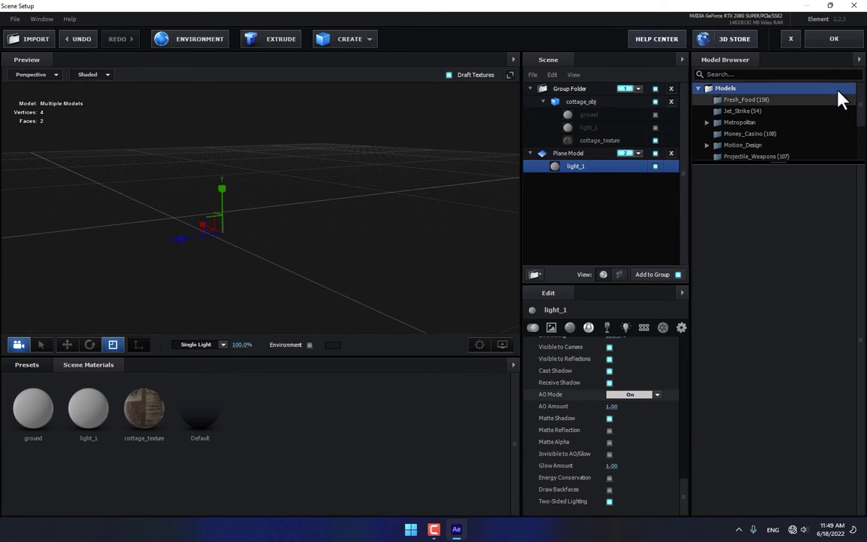
click(834, 39)
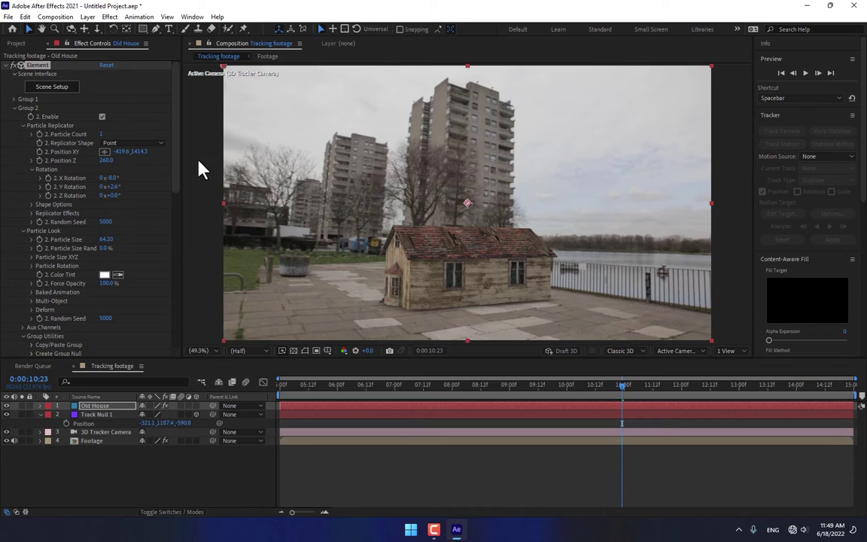
Step: Set the ambient occlusion's SSAO Samples to 64 and SSAO Intensity to 9.6
scroll(167, 286, down, 6)
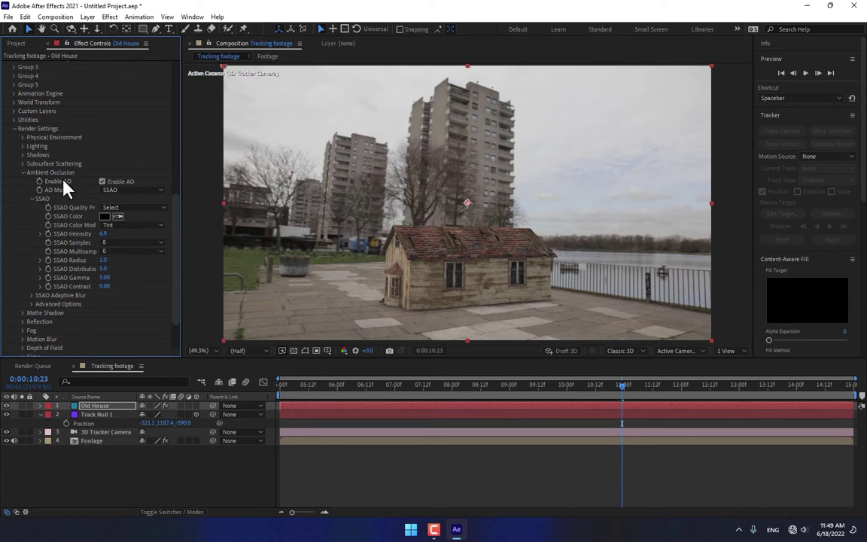
click(115, 243)
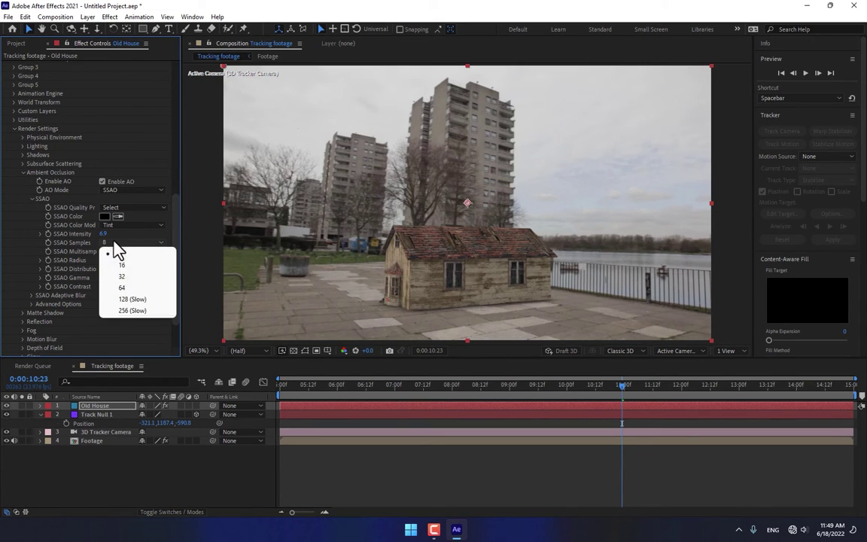
click(124, 292)
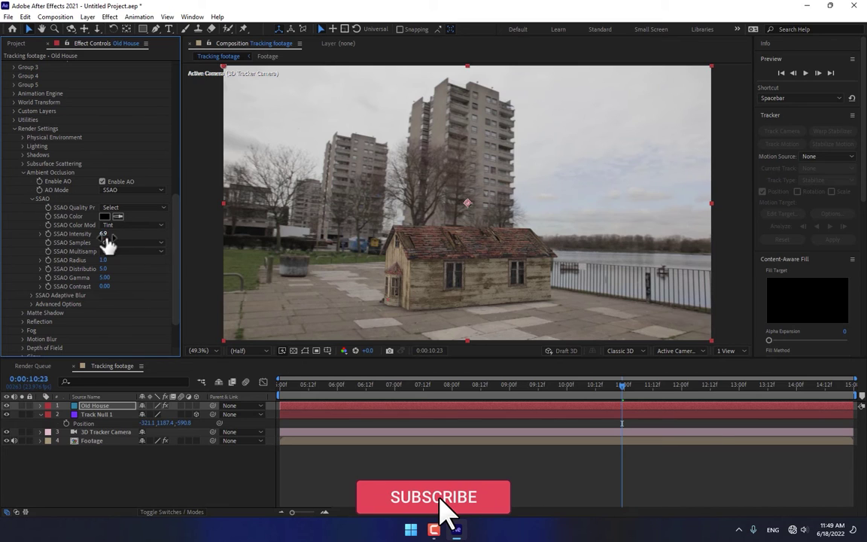
mouse_move(104, 235)
mouse_down()
mouse_move(170, 233)
mouse_move(112, 236)
mouse_up()
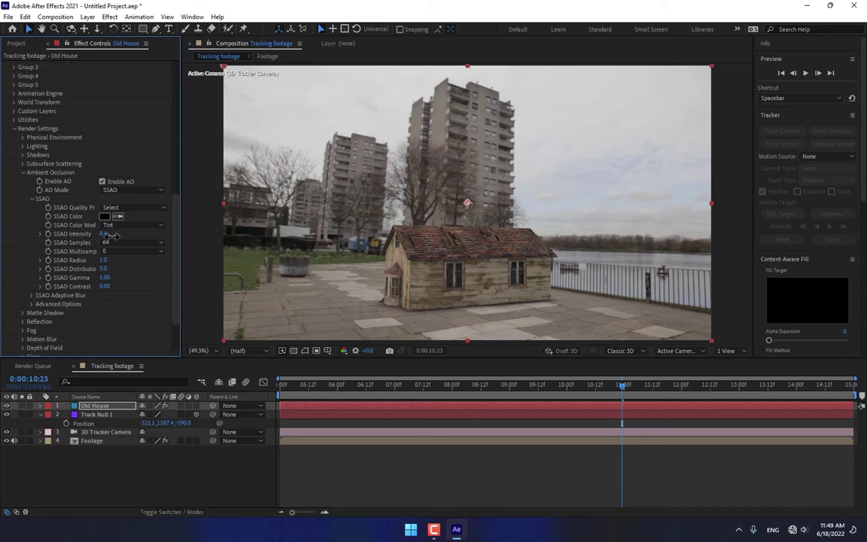
Step: Reposition the Group 2 plane to Position XY -443.6, 1413.8 and Position Z 370
drag(177, 219, 199, 79)
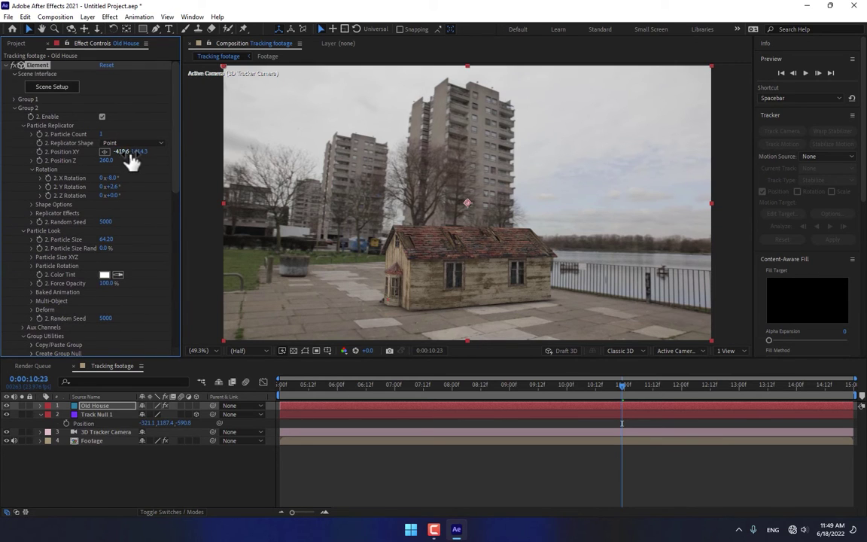
drag(138, 151, 120, 165)
mouse_move(121, 152)
mouse_down()
mouse_move(153, 155)
mouse_move(103, 165)
mouse_move(118, 164)
mouse_up()
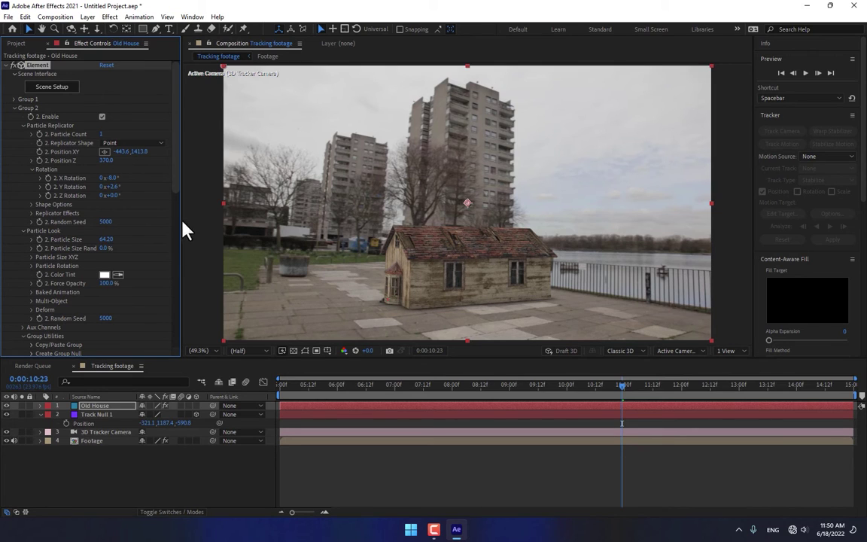
Step: Set SSAO Samples to 128 (Slow) and SSAO Intensity to 7.7 in the ambient occlusion settings
drag(177, 185, 159, 353)
click(115, 194)
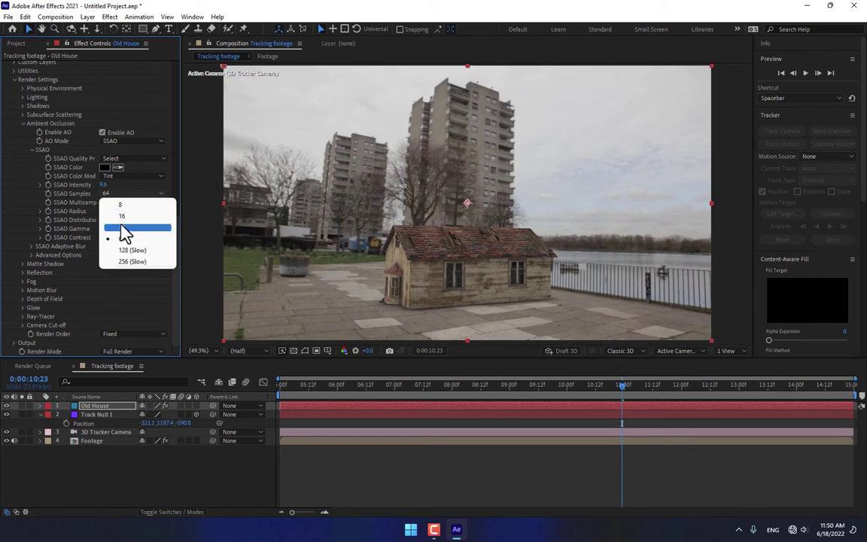
click(131, 250)
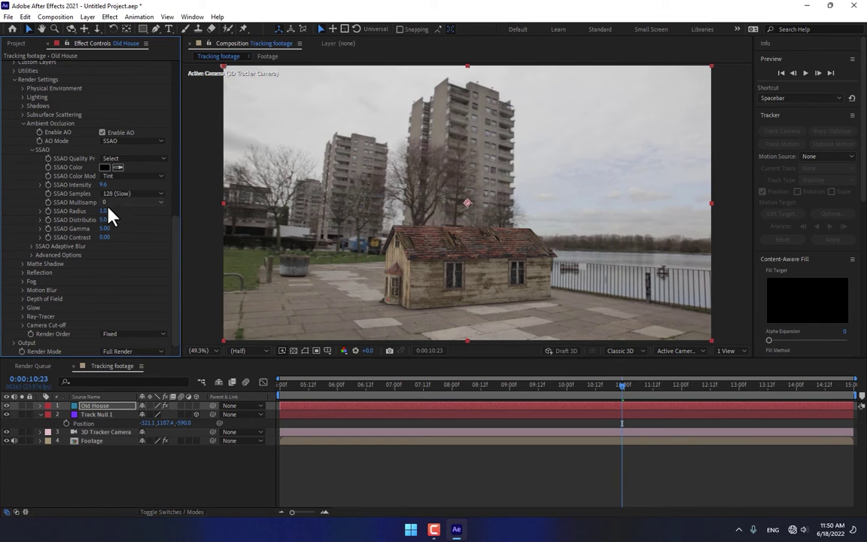
mouse_move(103, 186)
mouse_down()
mouse_move(147, 187)
mouse_move(100, 193)
mouse_up()
Step: Preview the composition from its start and scrub through the footage to check the cottage's tracking
click(282, 387)
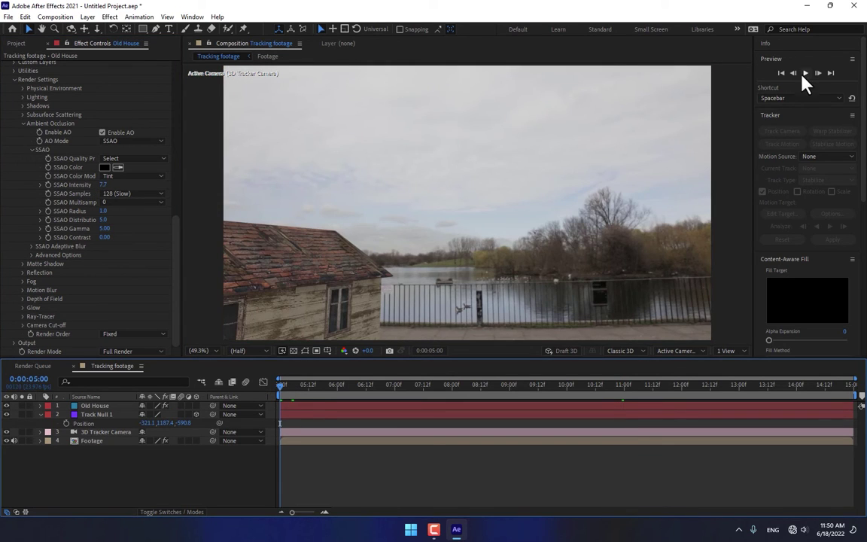
click(804, 73)
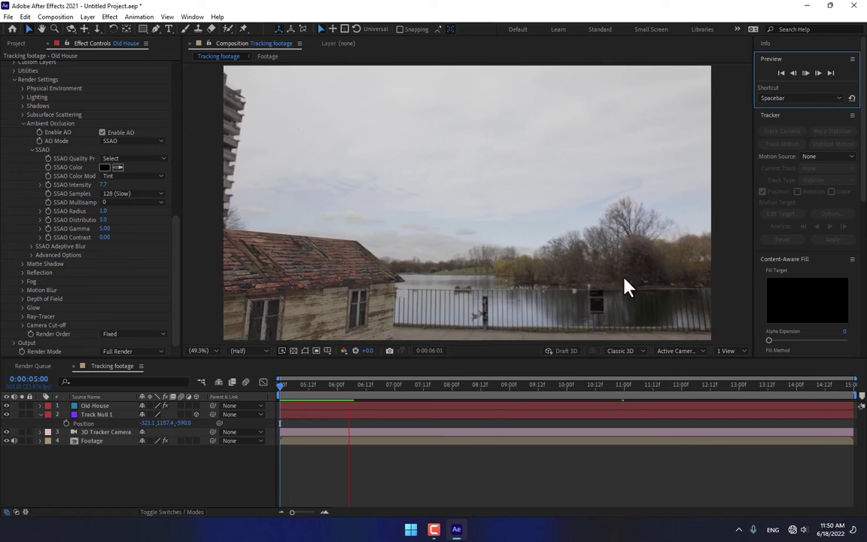
click(14, 441)
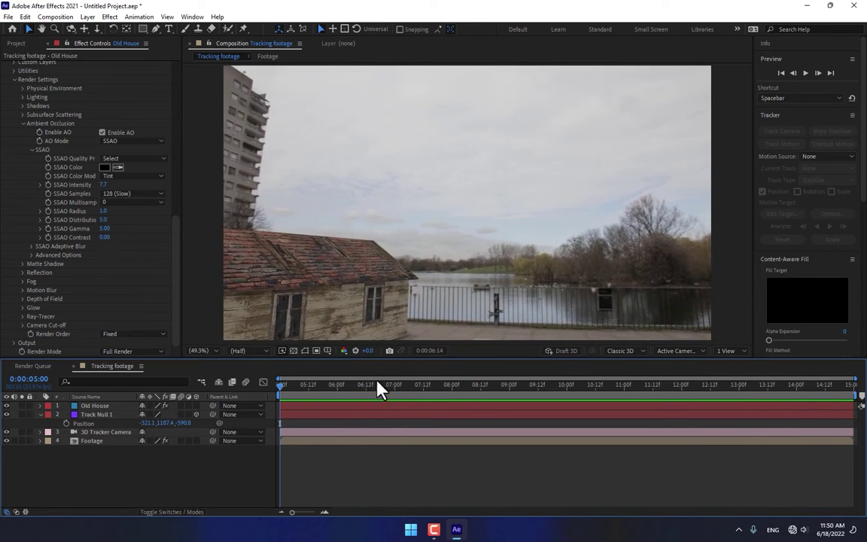
drag(380, 390, 650, 389)
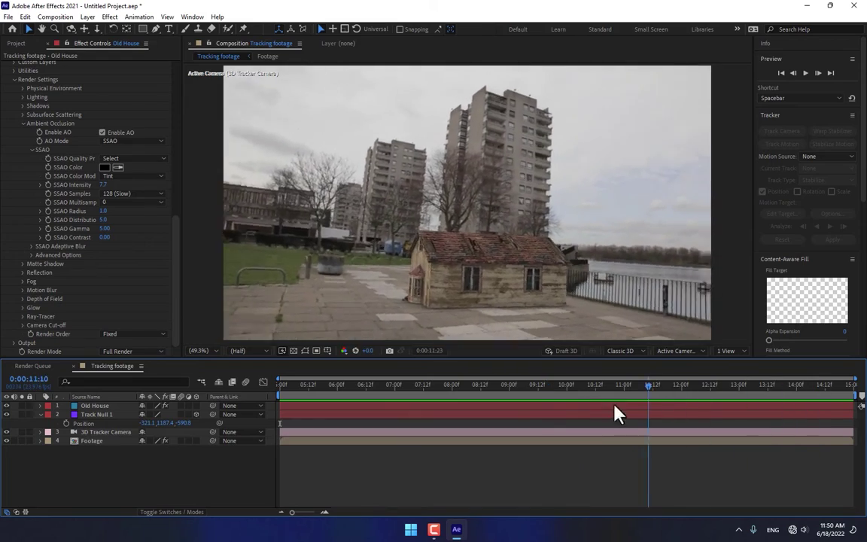
drag(616, 414, 700, 403)
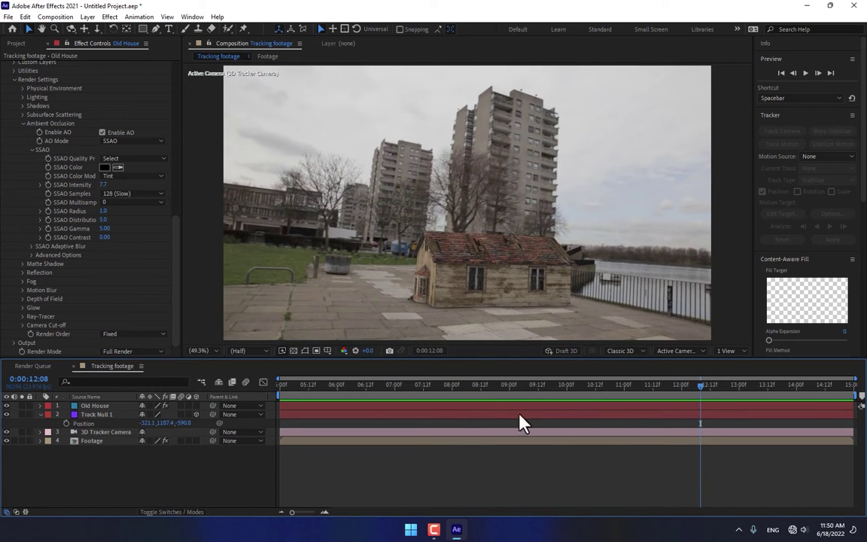
Step: At 0:00:13:23, shift the cottage by setting Group 1's Position XY to -704.8, 1243.6 on the Old House layer
click(113, 407)
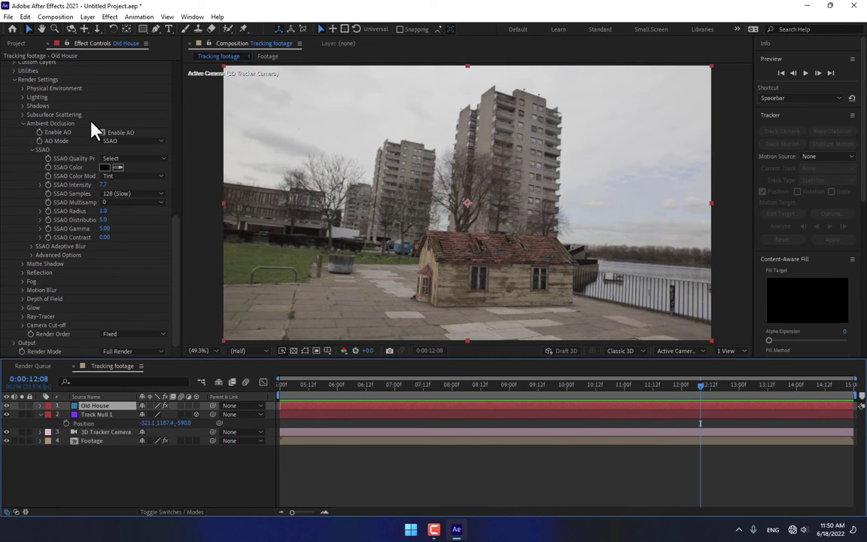
drag(826, 382, 567, 403)
click(794, 384)
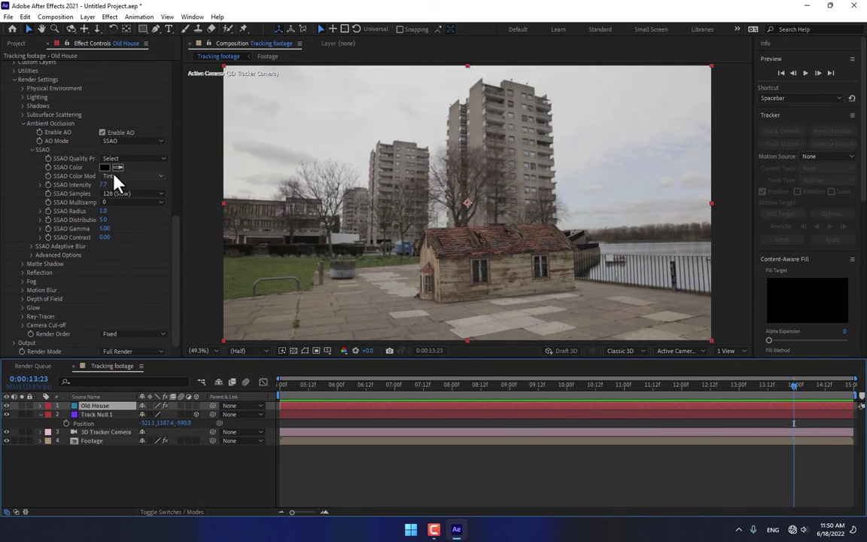
scroll(24, 106, up, 10)
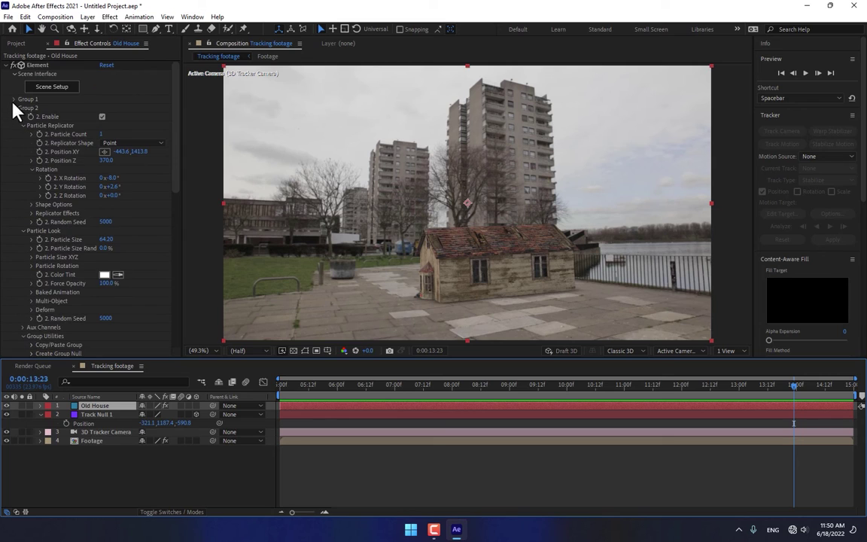
click(14, 100)
drag(125, 142, 113, 153)
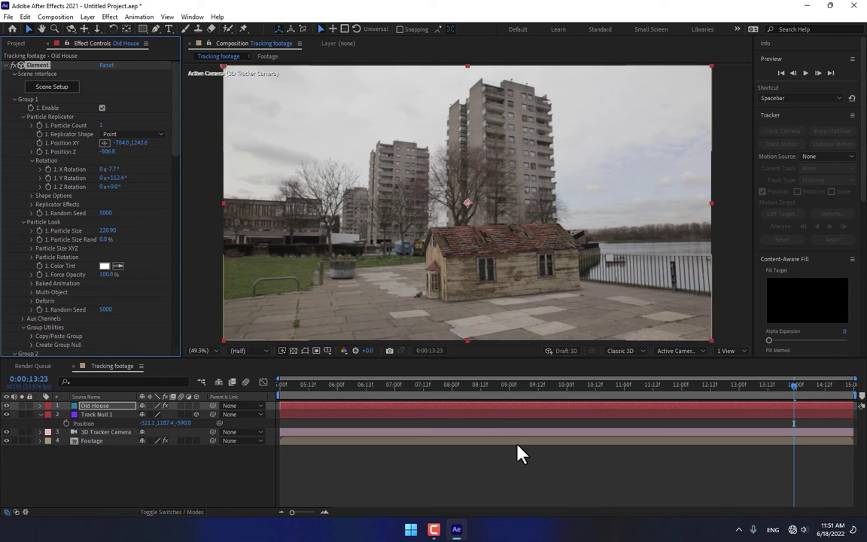
Step: Move the playhead to 0:00:10:20 and add a new adjustment layer above the Old House layer
click(462, 387)
drag(483, 388, 616, 413)
right_click(137, 472)
mouse_move(173, 345)
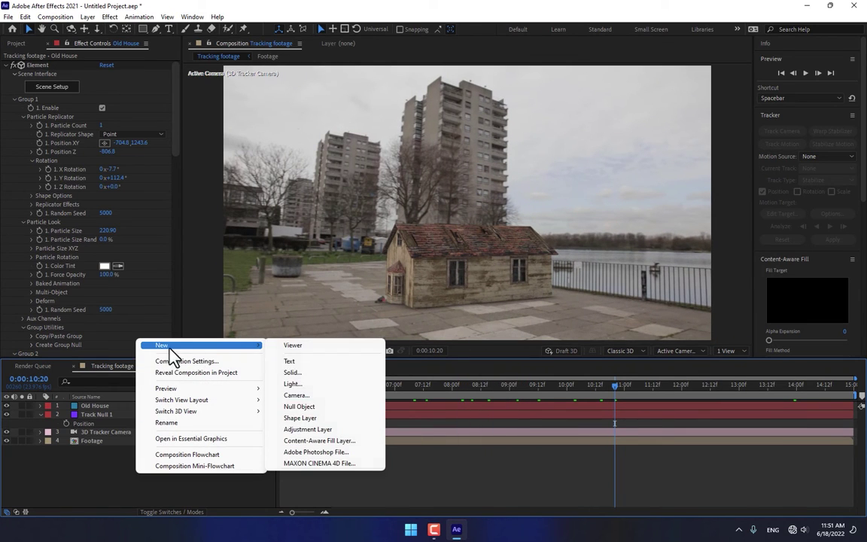
click(308, 431)
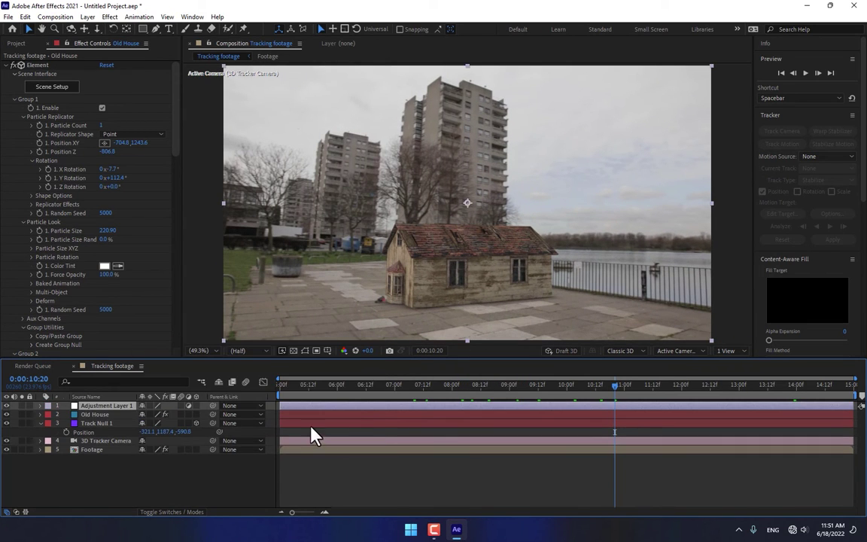
Step: Switch to a workspace with Effects & Presets, search for "color ba", and apply Color Balance to the adjustment layer
click(752, 30)
click(762, 89)
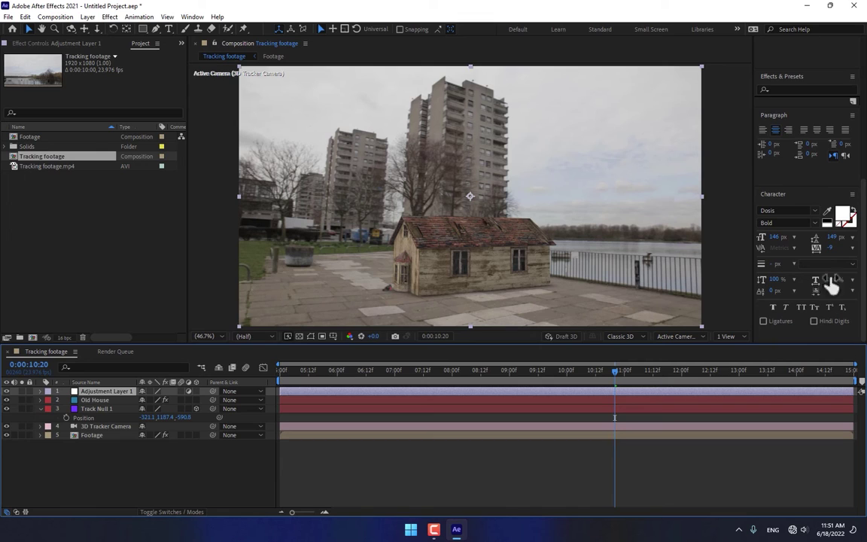
click(805, 89)
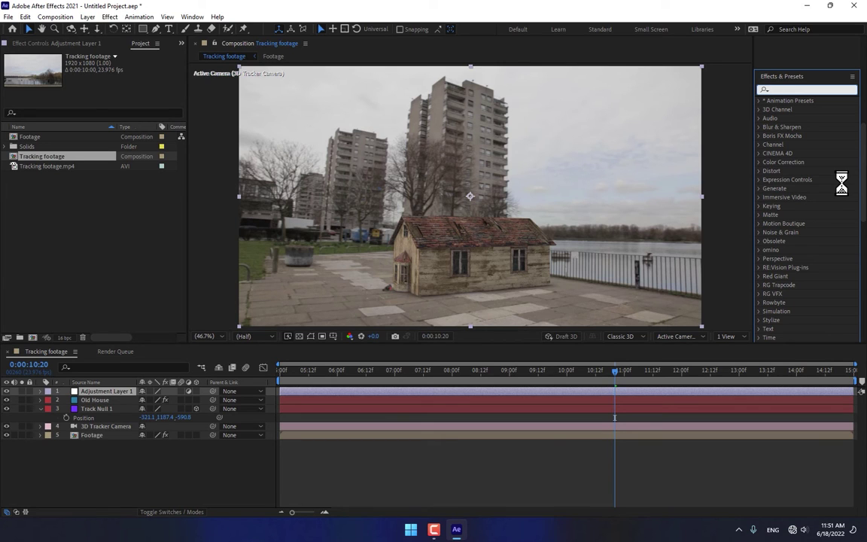
text(co)
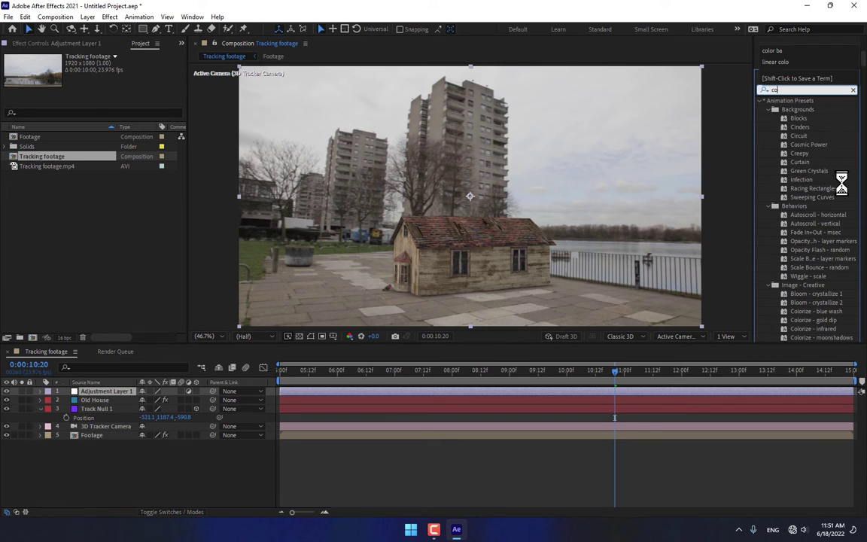
text(lor ba)
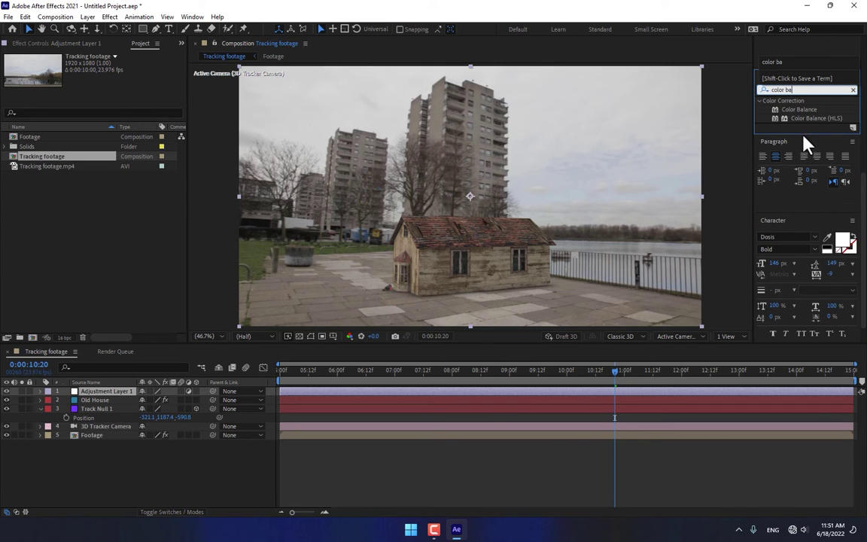
drag(799, 110, 109, 402)
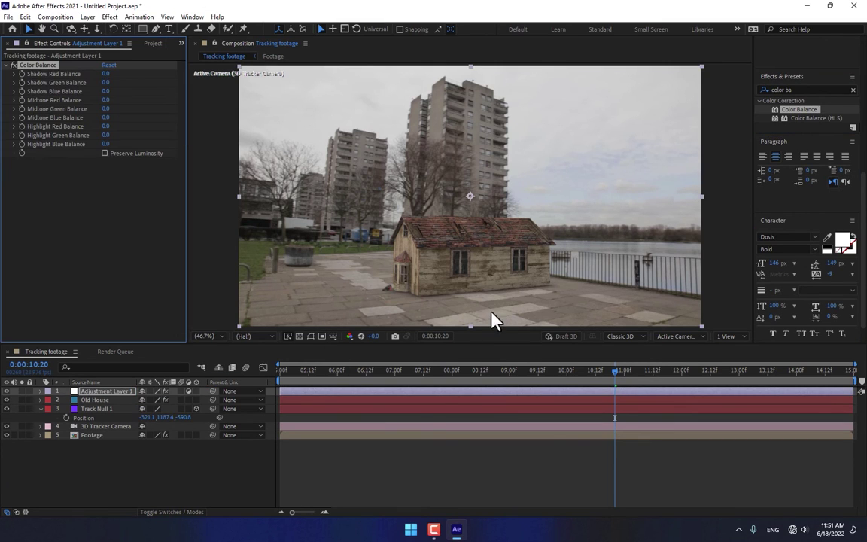
Step: Set Color Balance's Shadow, Midtone and Highlight Blue Balance to 5 each on the adjustment layer
click(106, 91)
text(5)
key(Tab)
key(Tab)
key(Tab)
text(5)
key(Tab)
key(Tab)
key(Tab)
text(5)
key(Return)
click(194, 459)
Step: Search the effects for "cine" and apply Cineon Converter to the adjustment layer
click(85, 392)
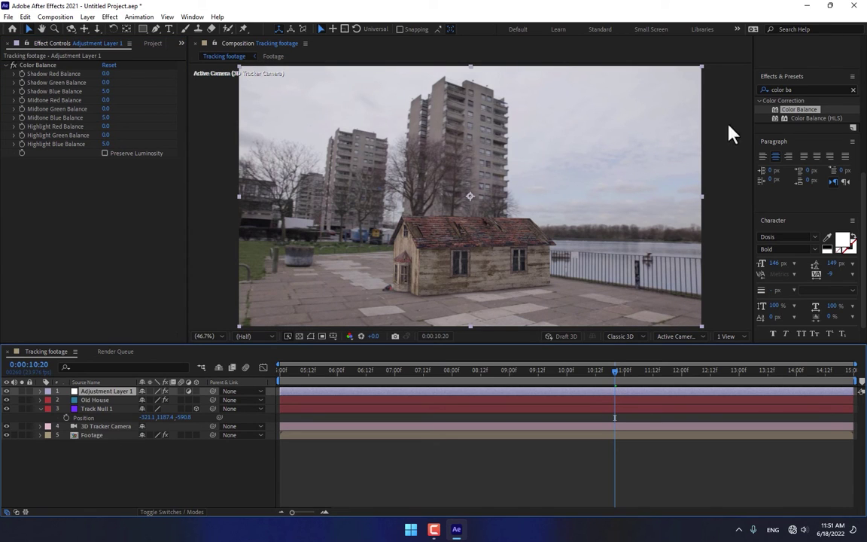
click(823, 89)
text(cine)
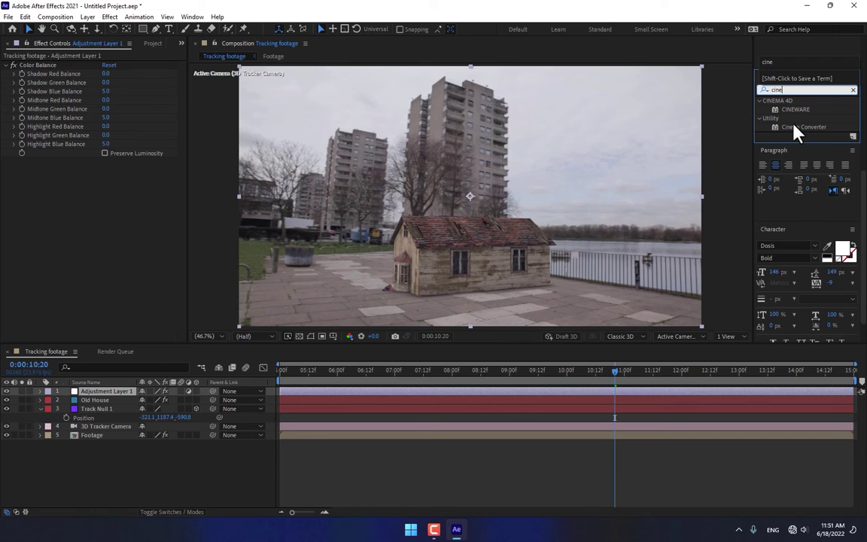
drag(798, 128, 233, 251)
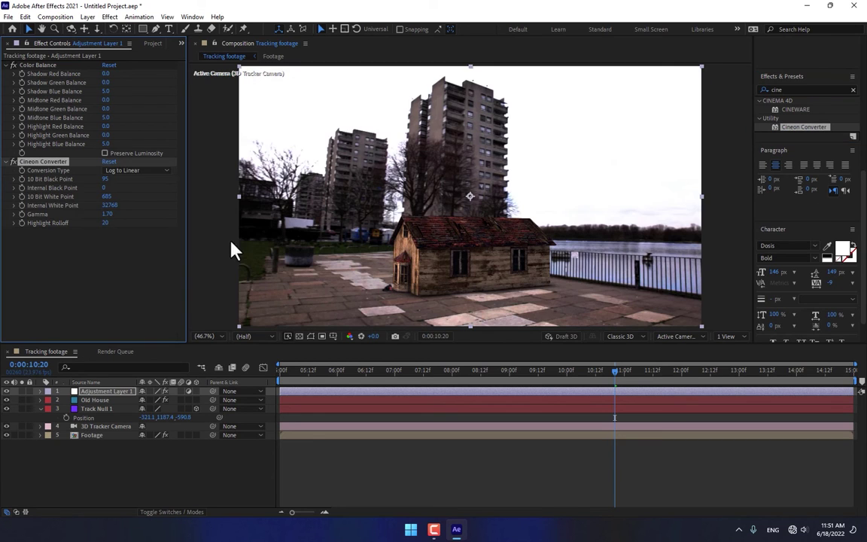
Step: In Cineon Converter, set the 10 Bit Black Point to 15 and the Internal Black Point to 1212
click(128, 173)
click(126, 180)
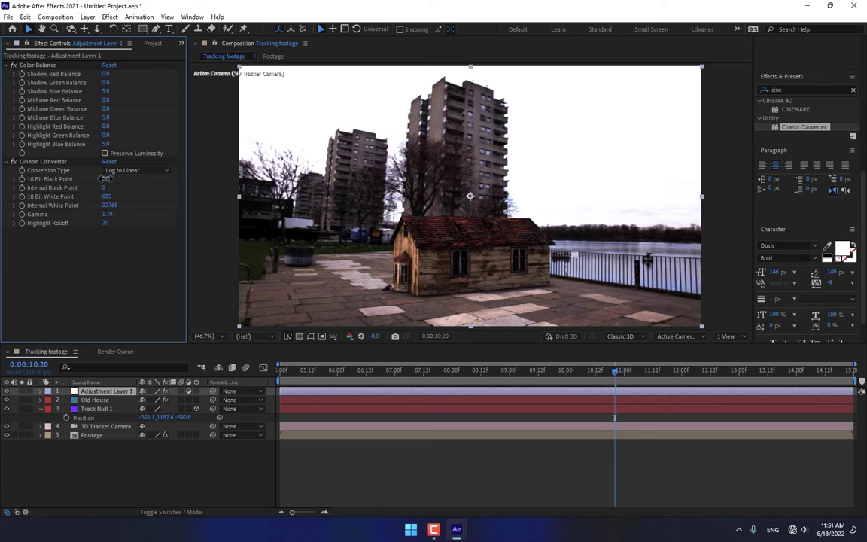
click(43, 161)
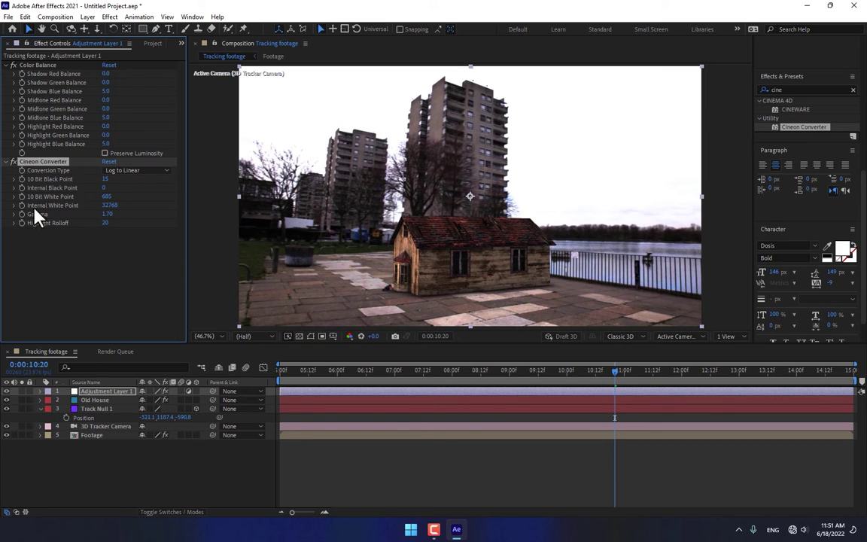
drag(106, 188, 125, 189)
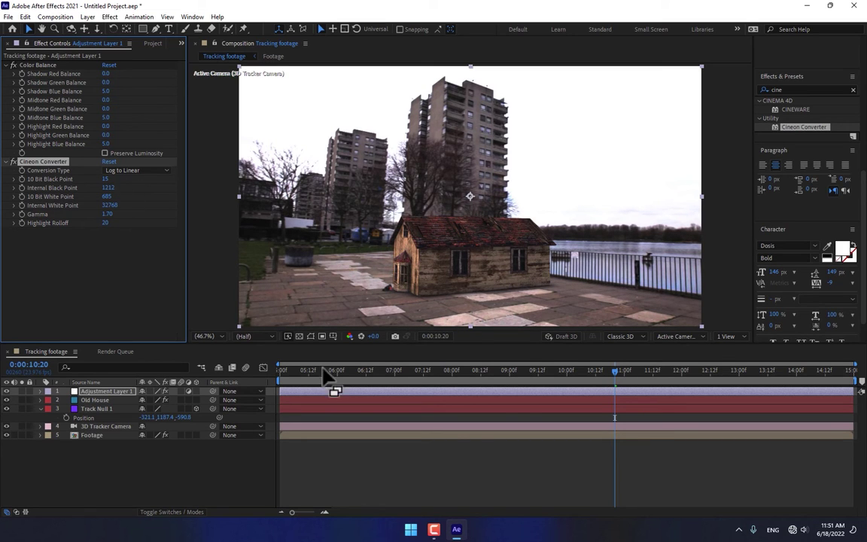
click(528, 481)
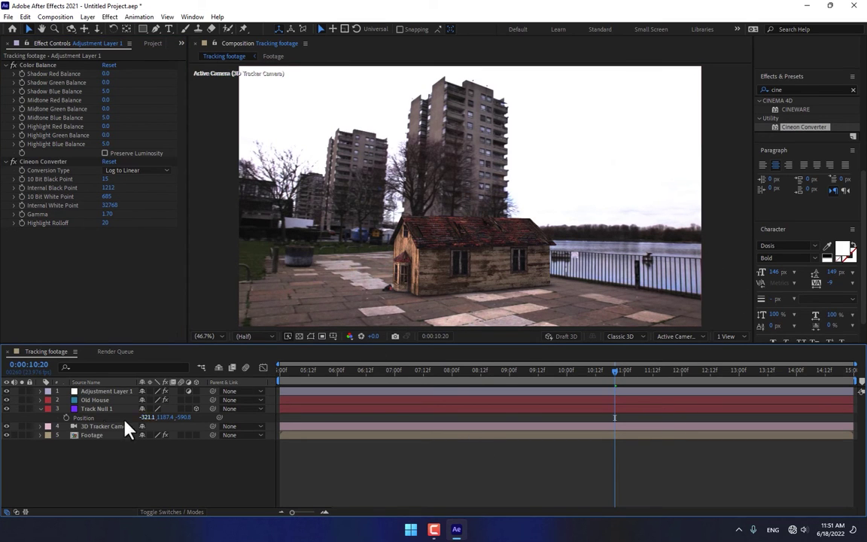
Step: Search the effects for "curve" and apply Curves to the adjustment layer
click(101, 392)
click(785, 88)
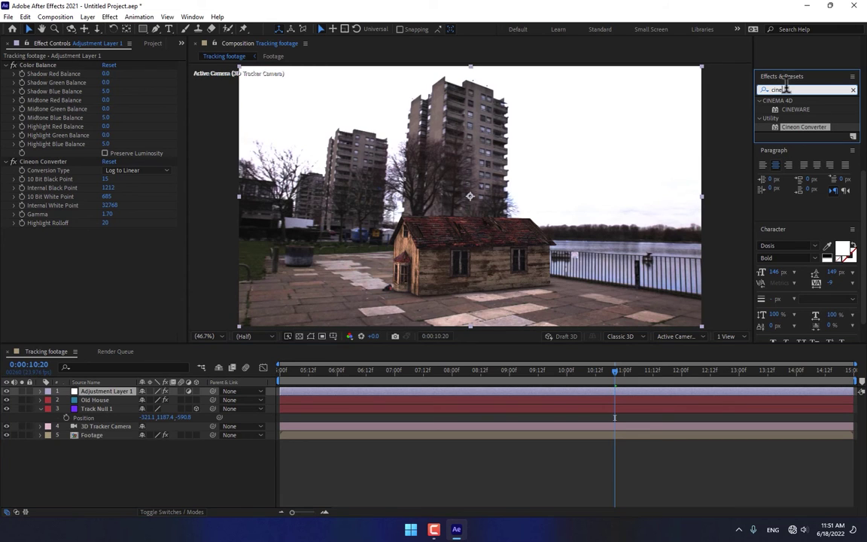
text(curve)
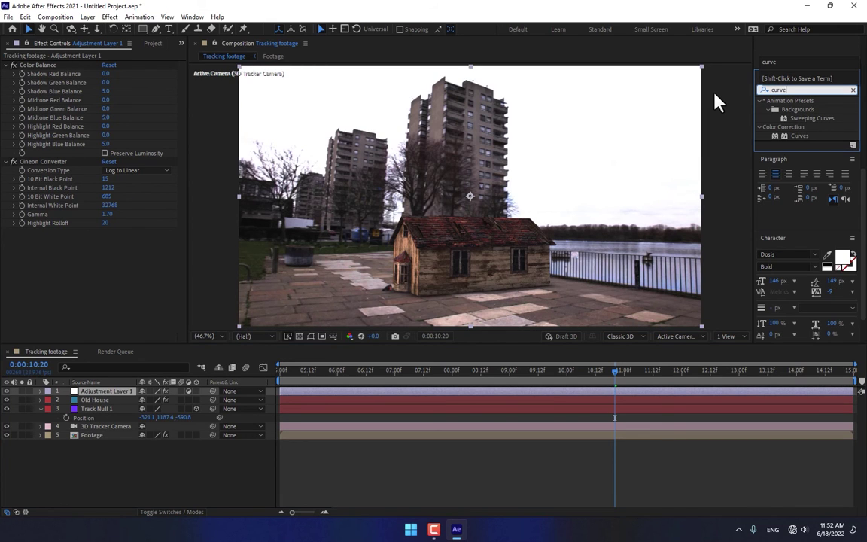
drag(800, 136, 113, 394)
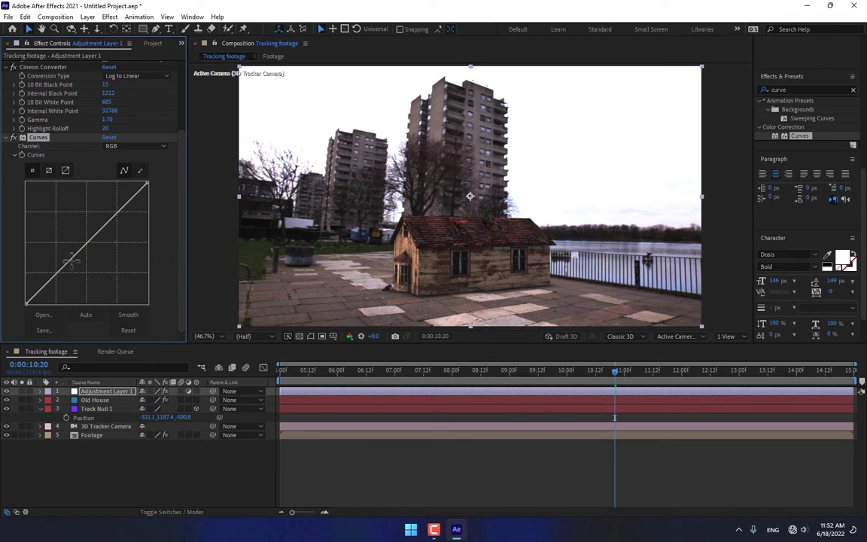
Step: Raise the lower part of the RGB curve slightly and lower the upper part of the Red channel curve
drag(71, 260, 64, 258)
click(121, 212)
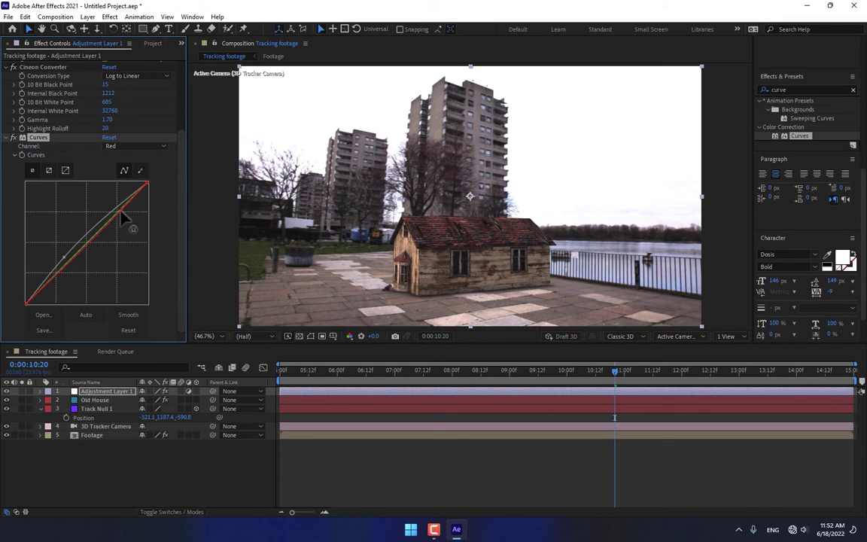
drag(121, 211, 126, 217)
Step: Search the effects for "tint", apply Tint to the Old House layer, and set Amount to Tint to 25%
click(100, 394)
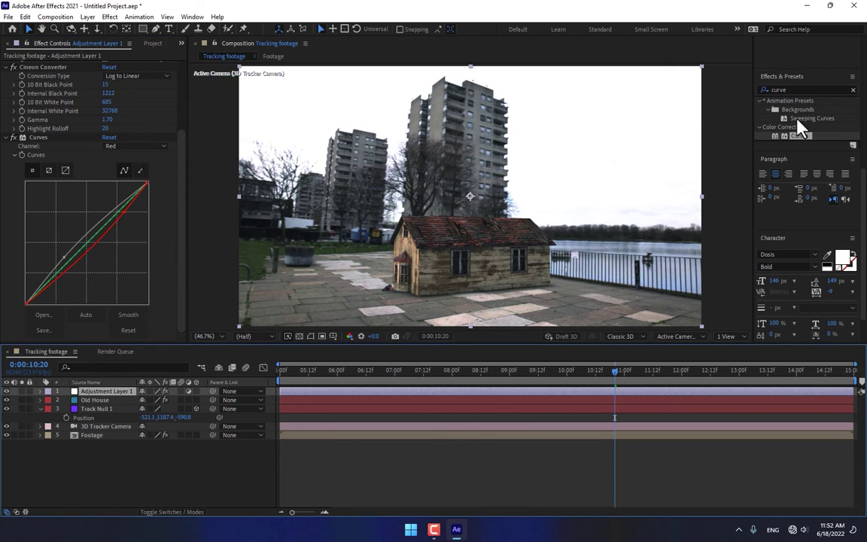
click(806, 87)
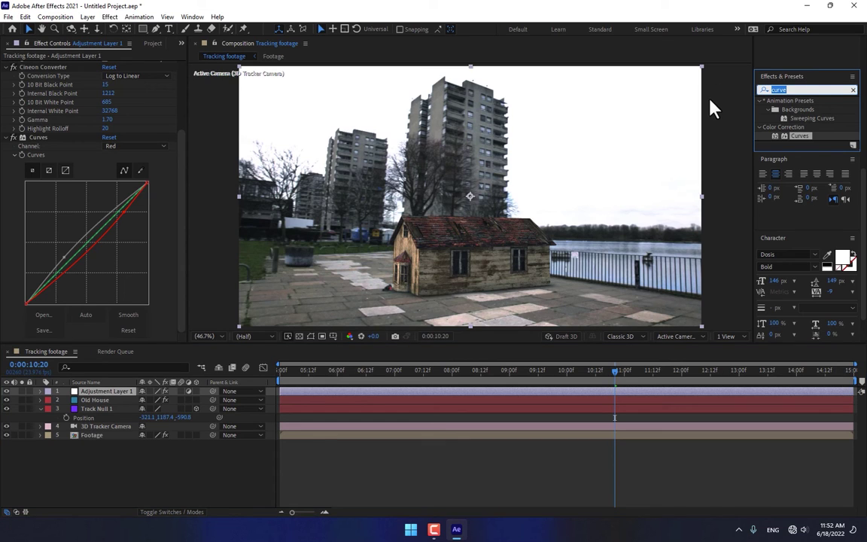
text(tint)
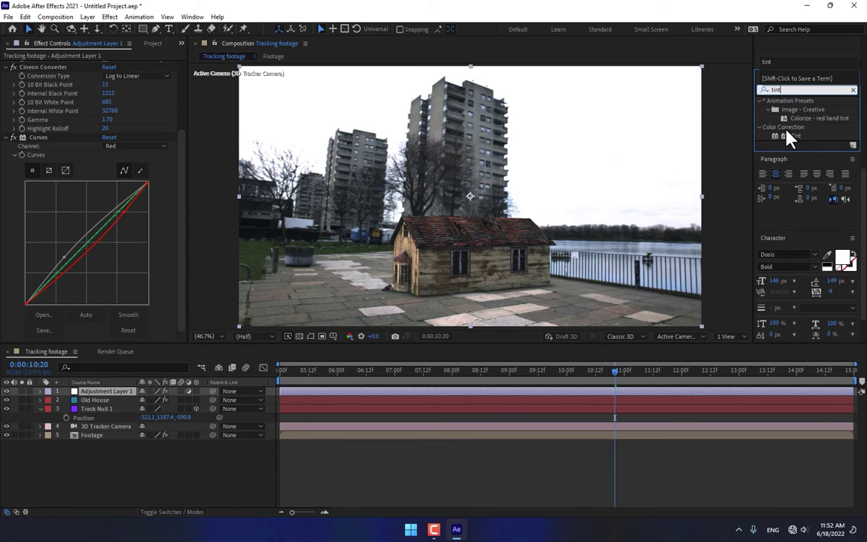
drag(790, 140, 94, 400)
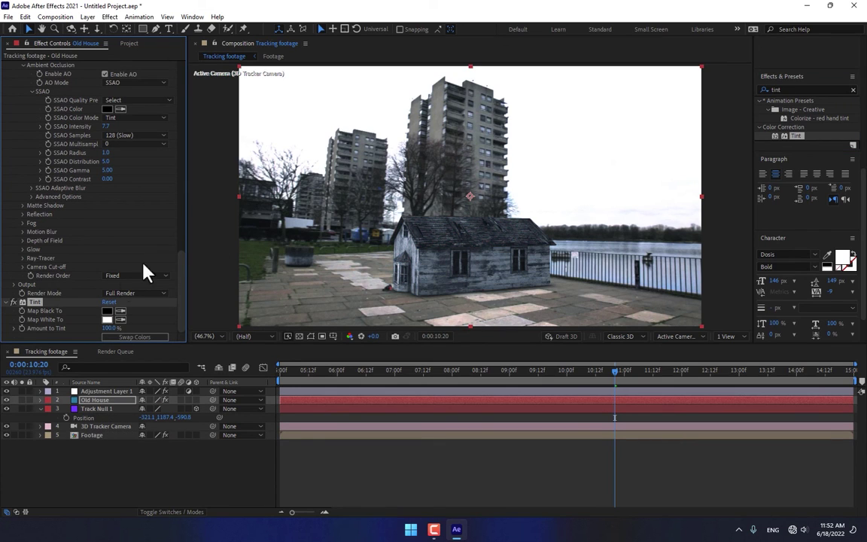
click(110, 329)
click(110, 329)
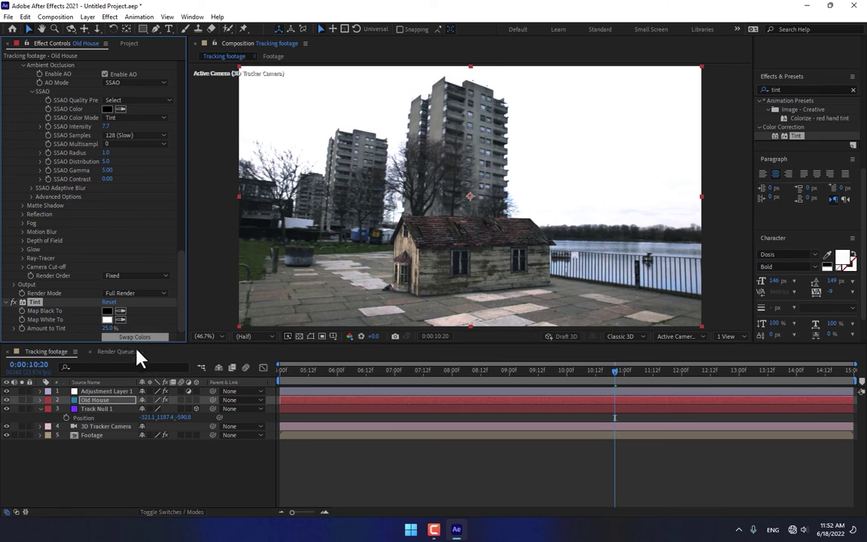
click(234, 490)
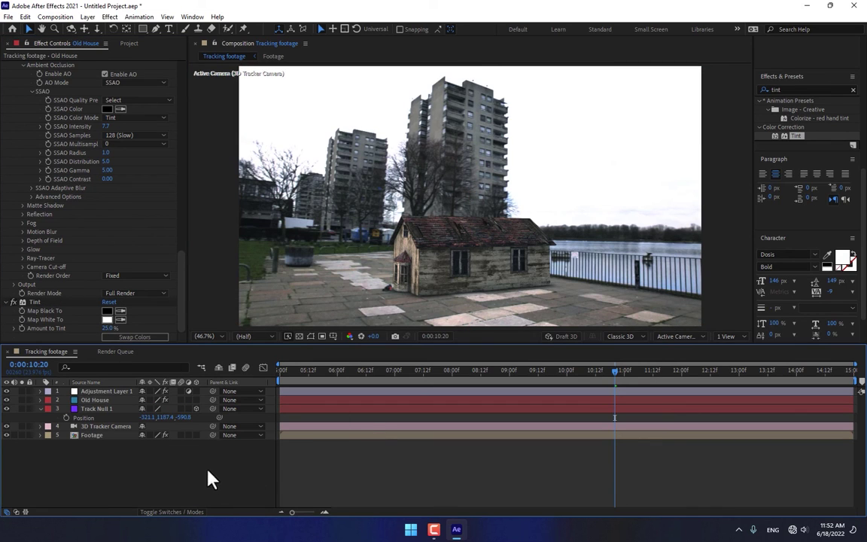
Step: Create a black (000000) solid layer named Scop and hide it
right_click(147, 482)
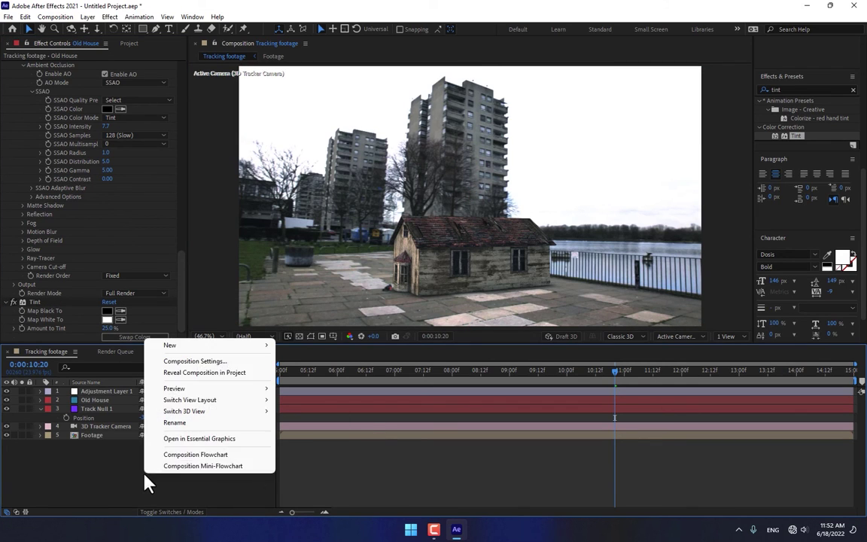
mouse_move(172, 350)
click(321, 372)
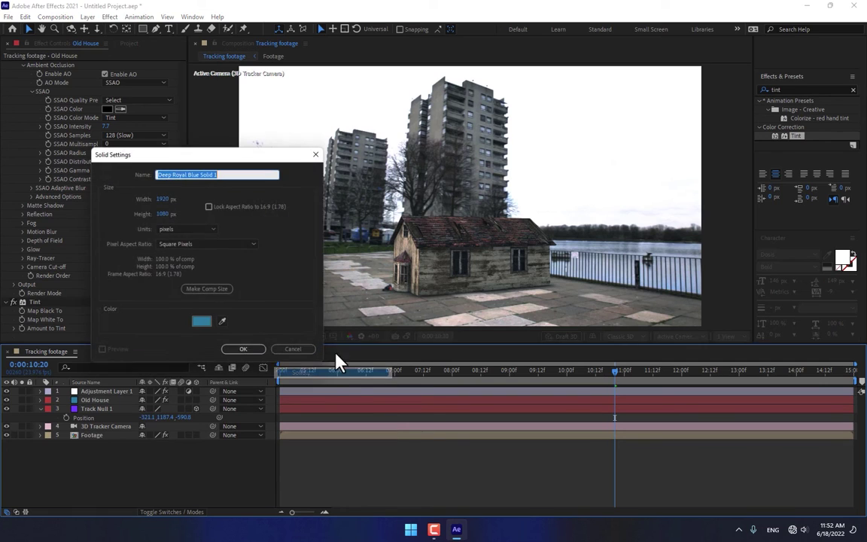
click(202, 322)
text(000000)
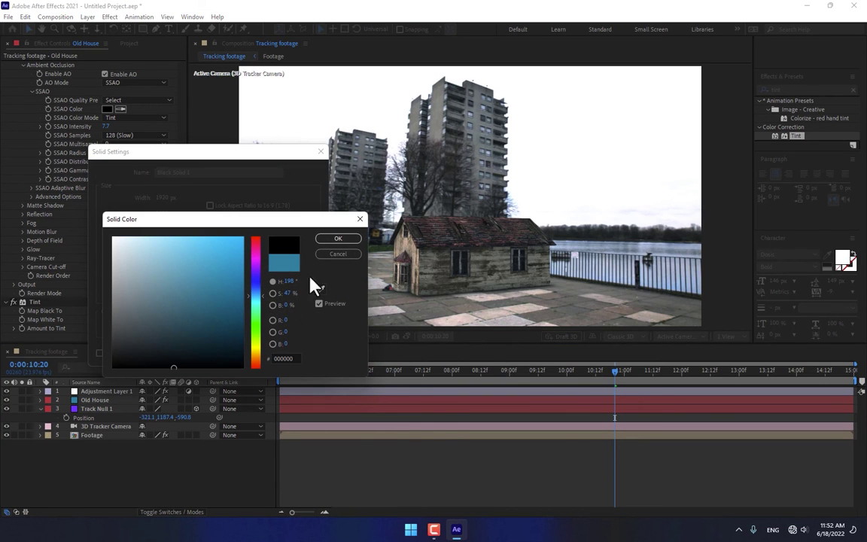
click(337, 238)
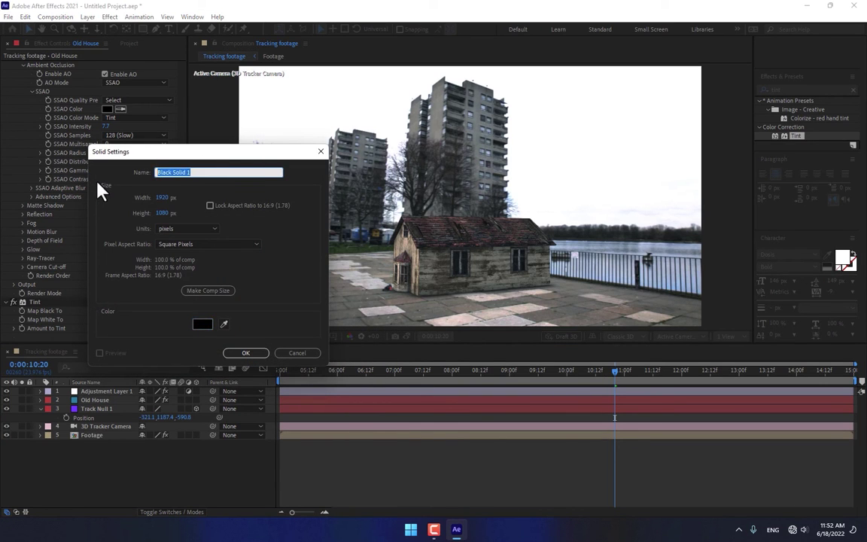
text(Snow)
key(Return)
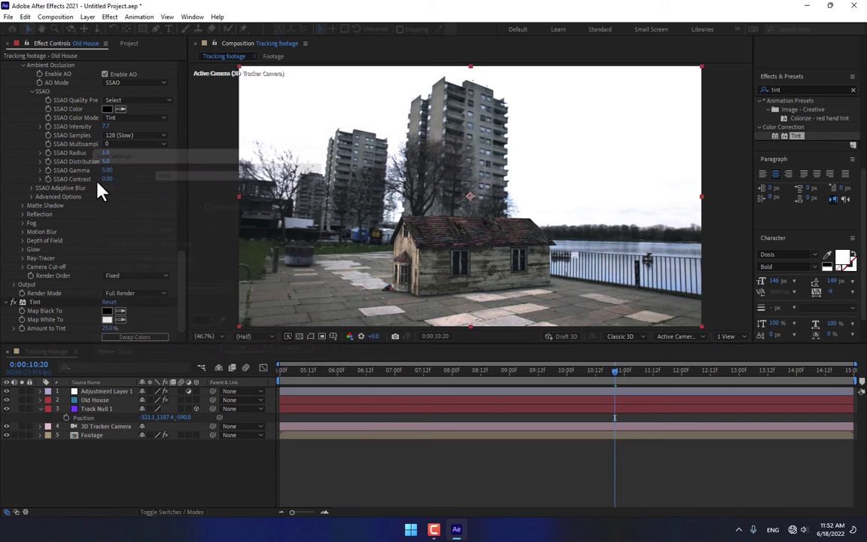
click(6, 392)
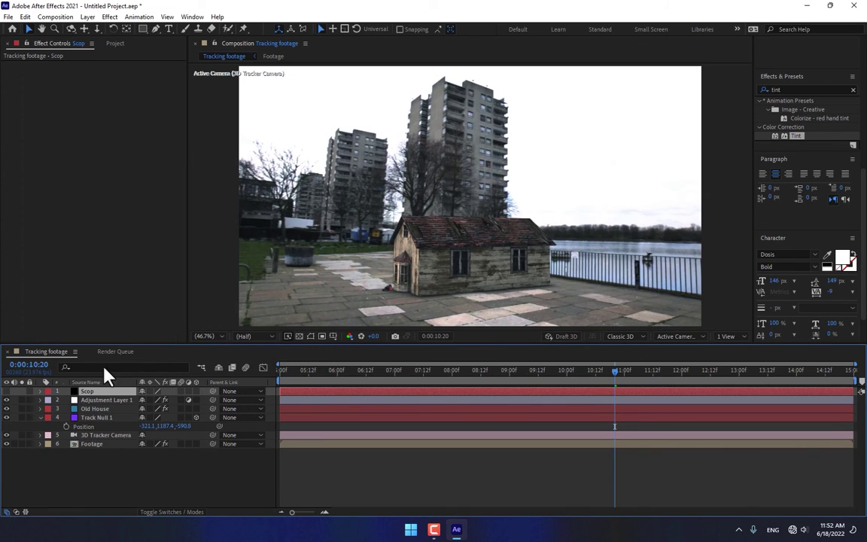
Step: Show the rulers and title/action-safe overlay, and place horizontal guides along the upper and lower action-safe lines
key(ctrl+r)
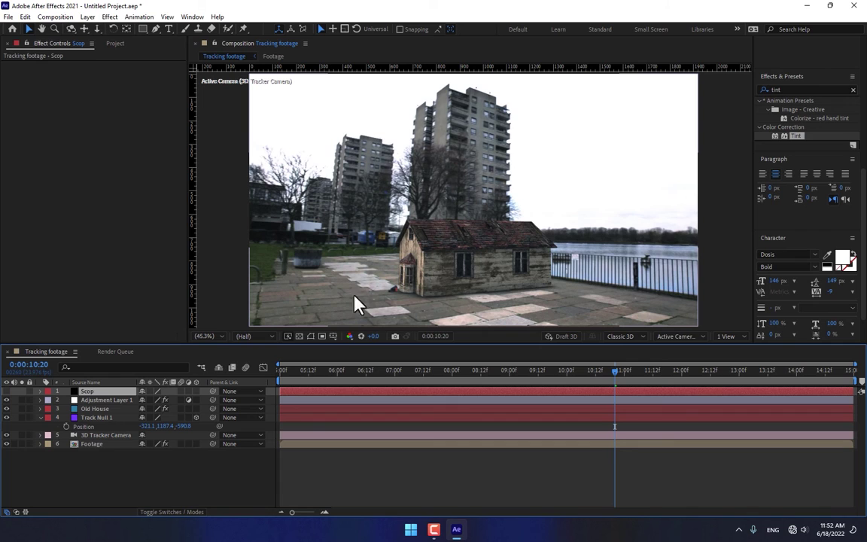
click(333, 336)
click(350, 351)
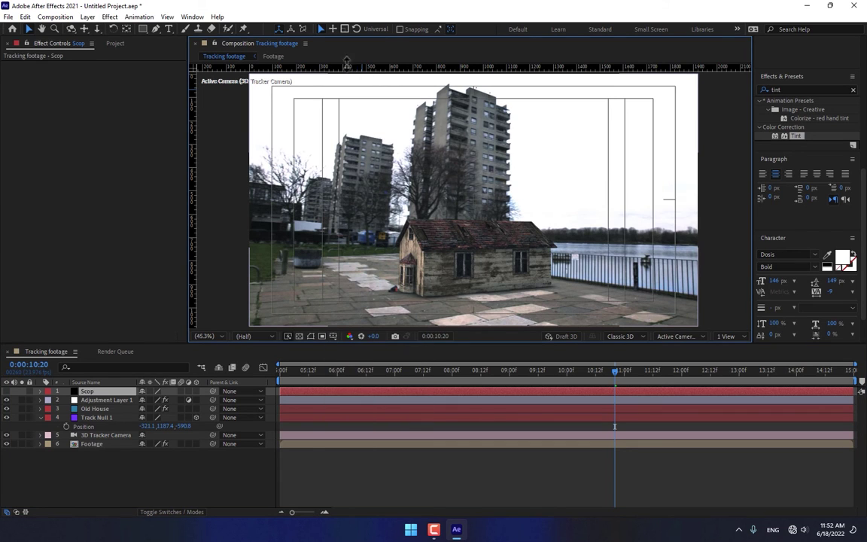
drag(382, 75, 391, 315)
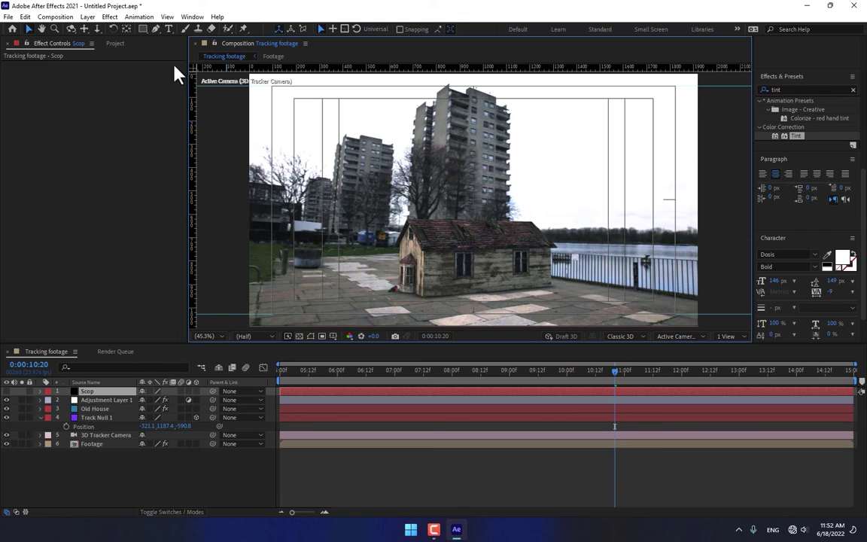
Step: Draw a rectangular mask across the frame between the guides on the Scop layer, set it to Subtract, and show the layer
click(142, 29)
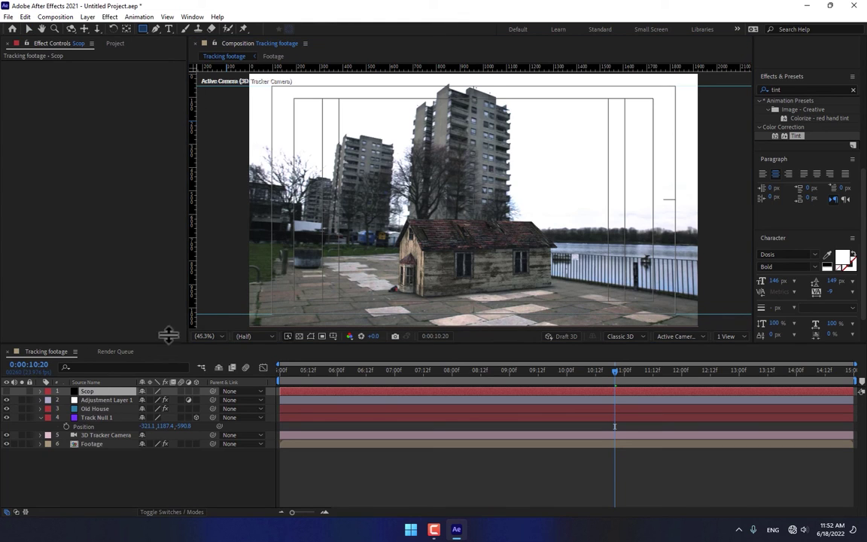
drag(236, 87, 718, 317)
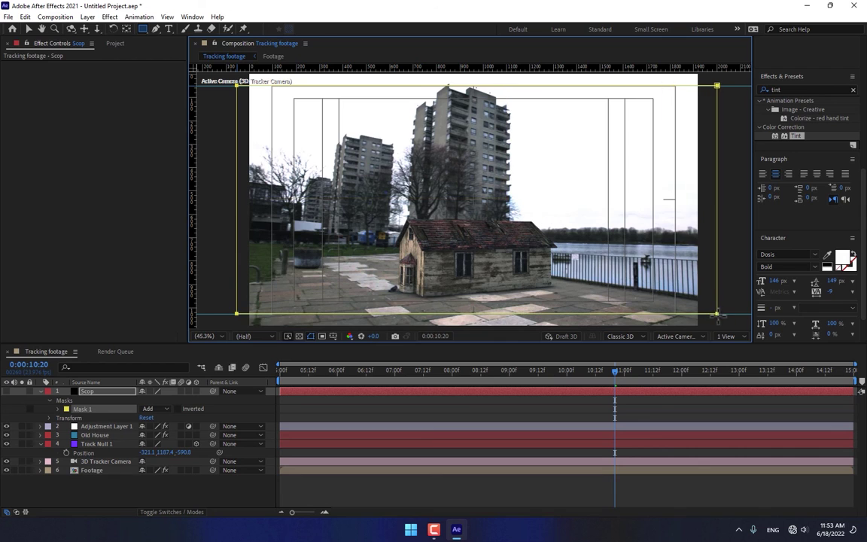
click(159, 410)
click(165, 443)
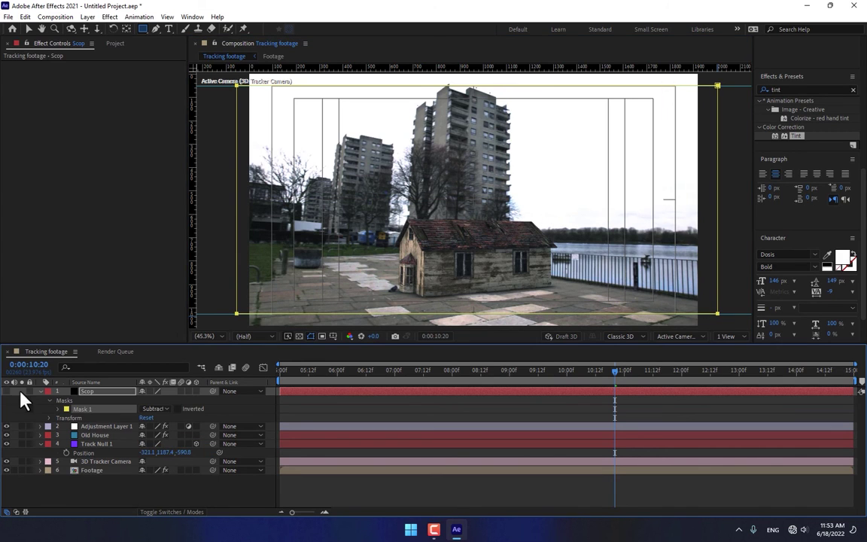
click(7, 391)
click(215, 494)
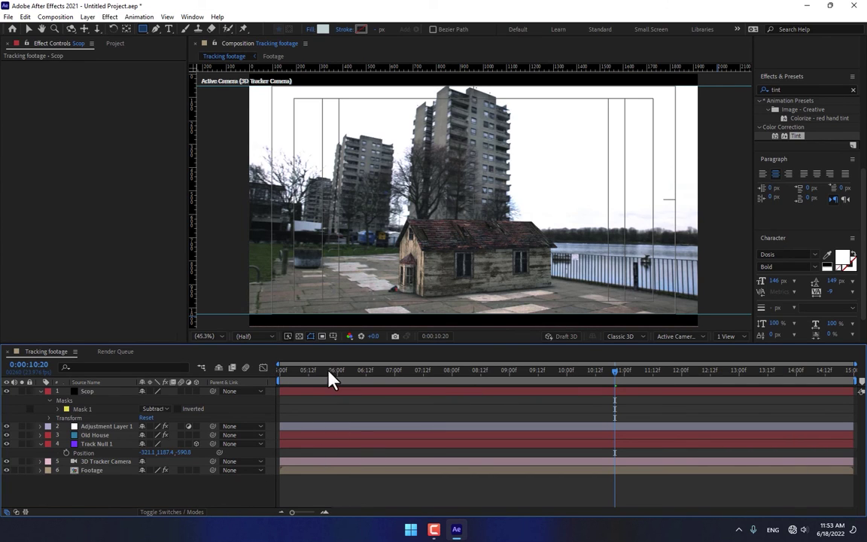
Step: Return the playhead to the start and turn on Element's motion blur on the Old House layer with Shutter Angle 639
key(Home)
scroll(799, 239, up, 5)
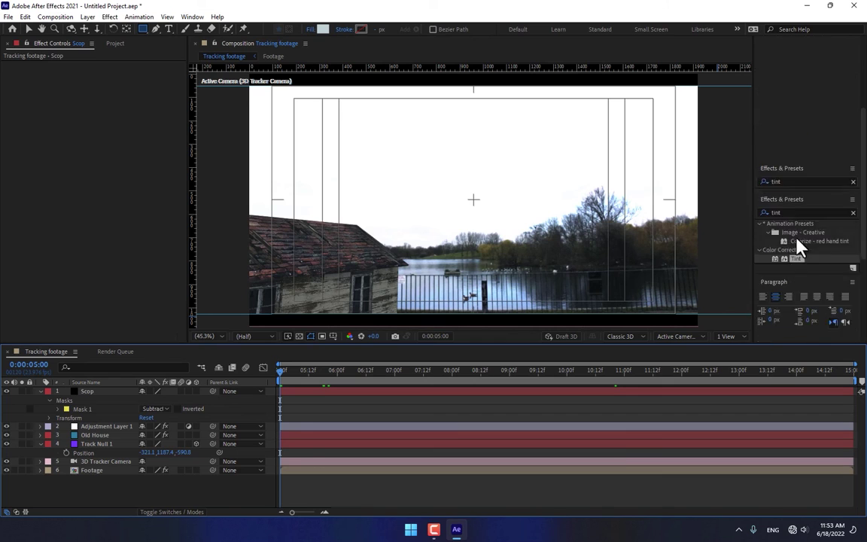
scroll(802, 217, up, 4)
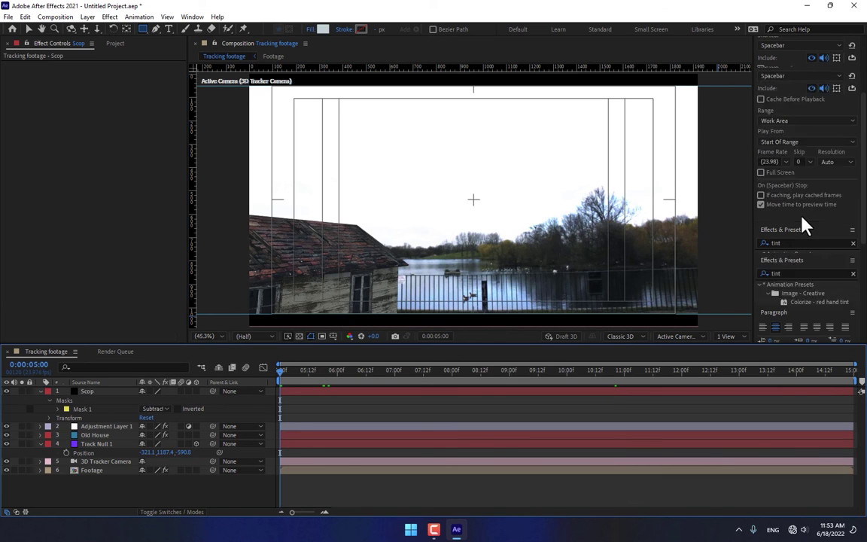
click(98, 471)
click(95, 436)
scroll(154, 289, down, 10)
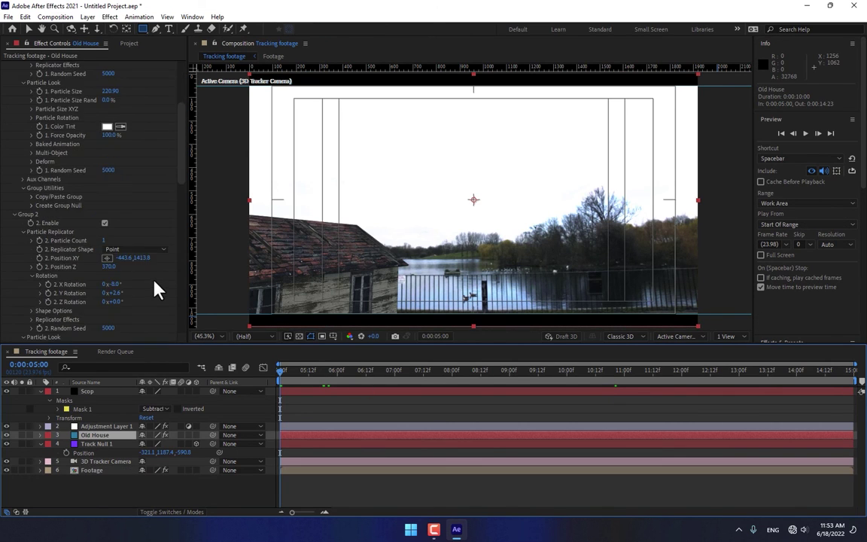
scroll(155, 290, down, 10)
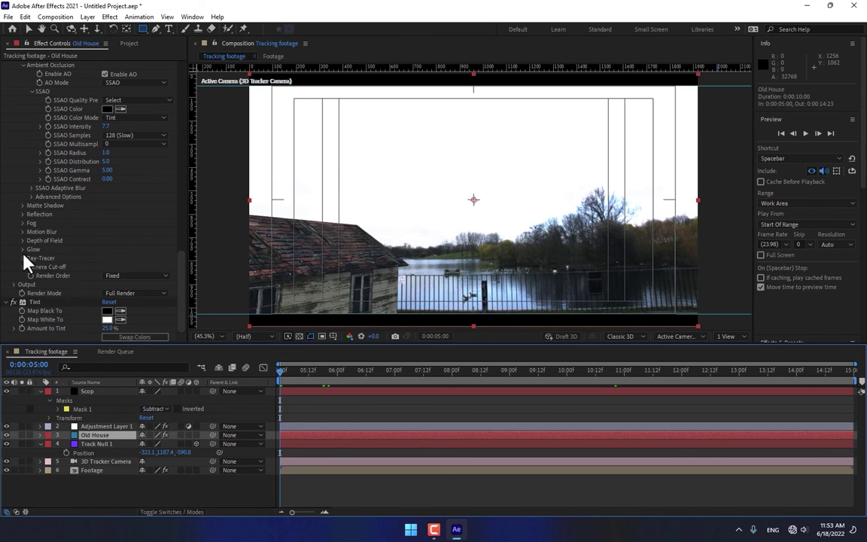
click(23, 231)
click(128, 241)
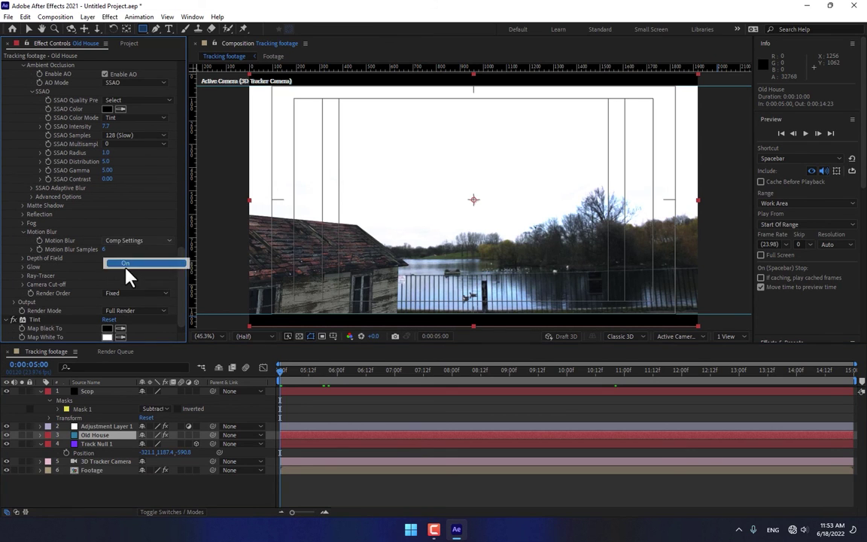
click(125, 263)
drag(108, 259, 753, 205)
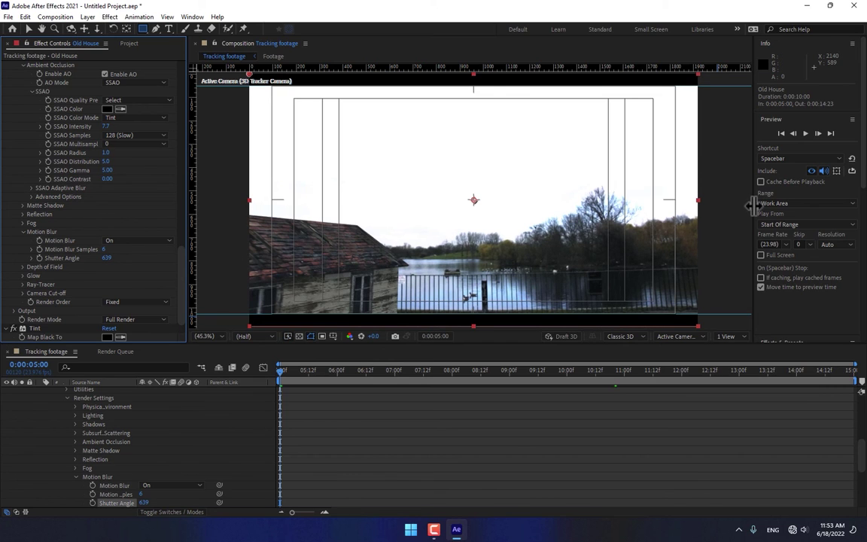
Step: Preview the composite from the start and collapse the expanded properties of the Old House, Scop and Track Null 1 layers
click(806, 134)
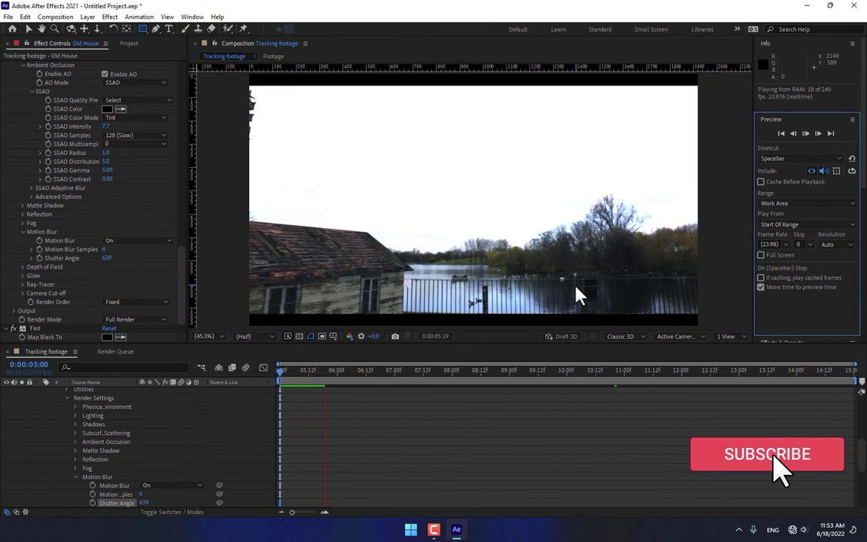
scroll(64, 437, up, 10)
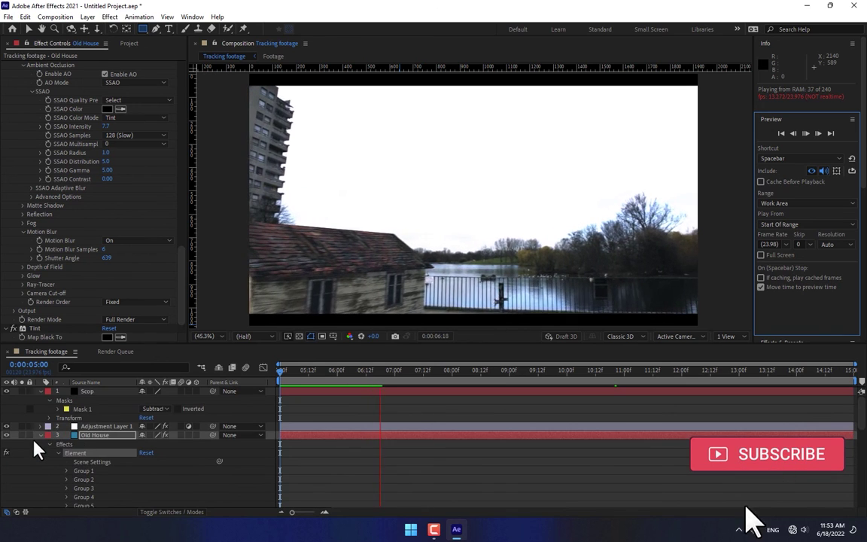
click(40, 435)
click(41, 392)
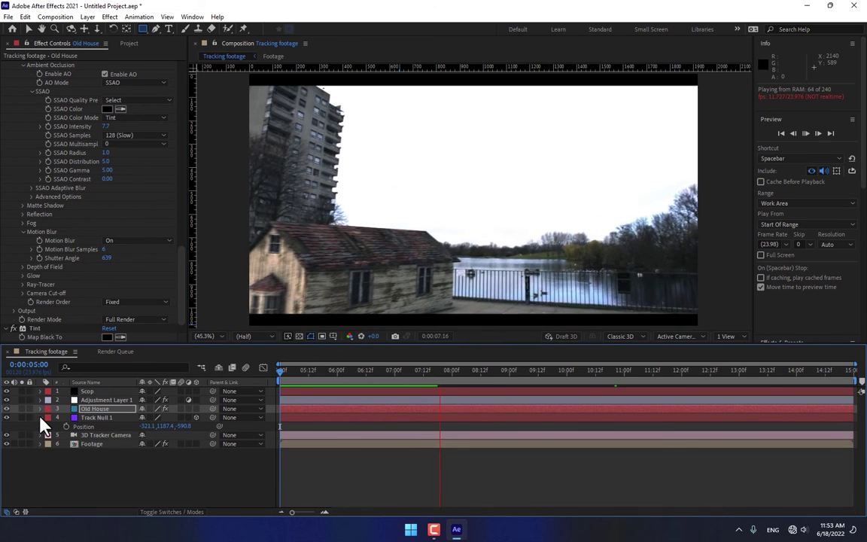
click(40, 417)
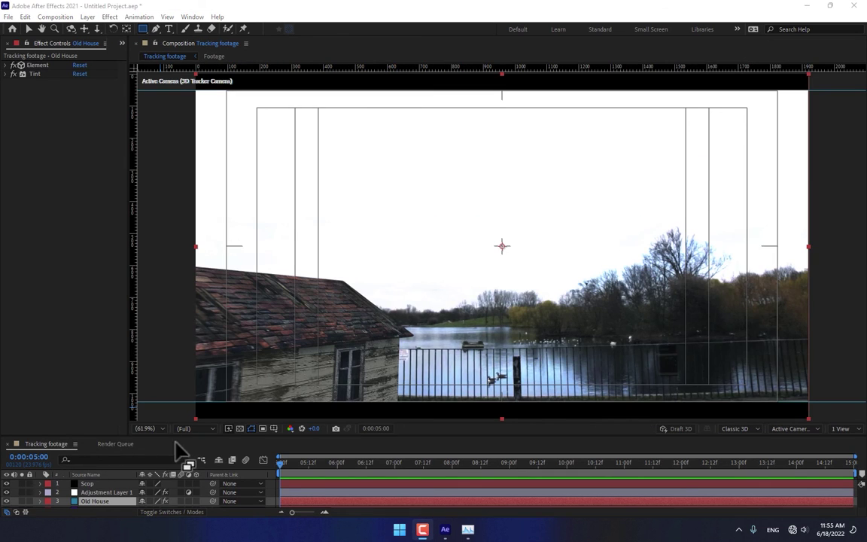
Step: Scrub through the composite to review the cottage's tracking and motion blur, enlarging the timeline area to show more layers
drag(308, 469, 564, 469)
drag(497, 482, 495, 483)
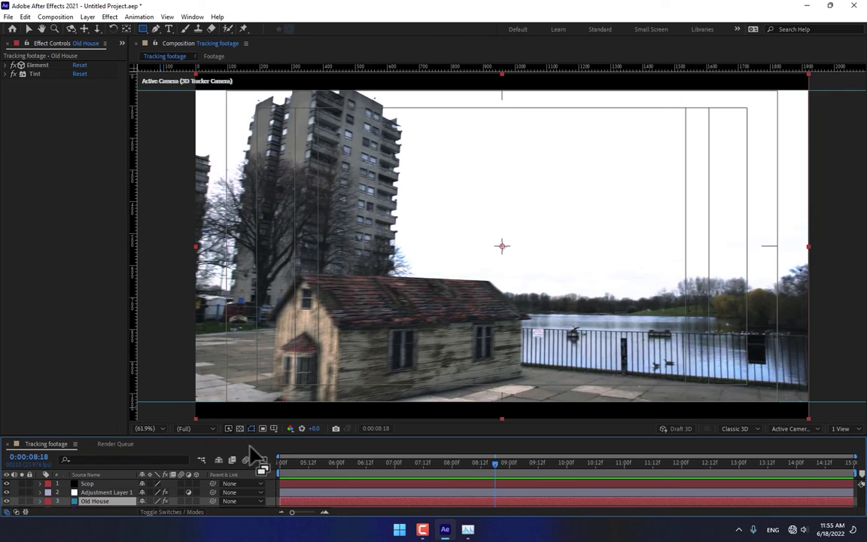
drag(233, 437, 232, 415)
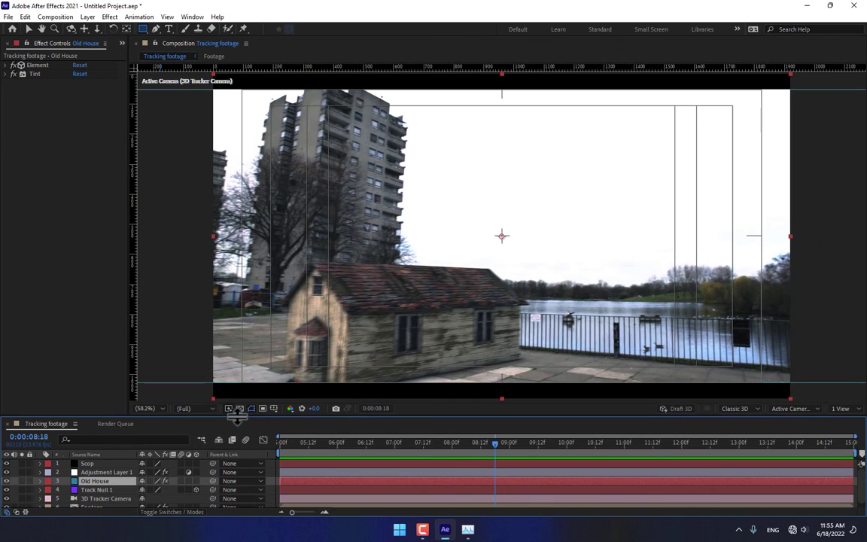
drag(452, 443, 594, 446)
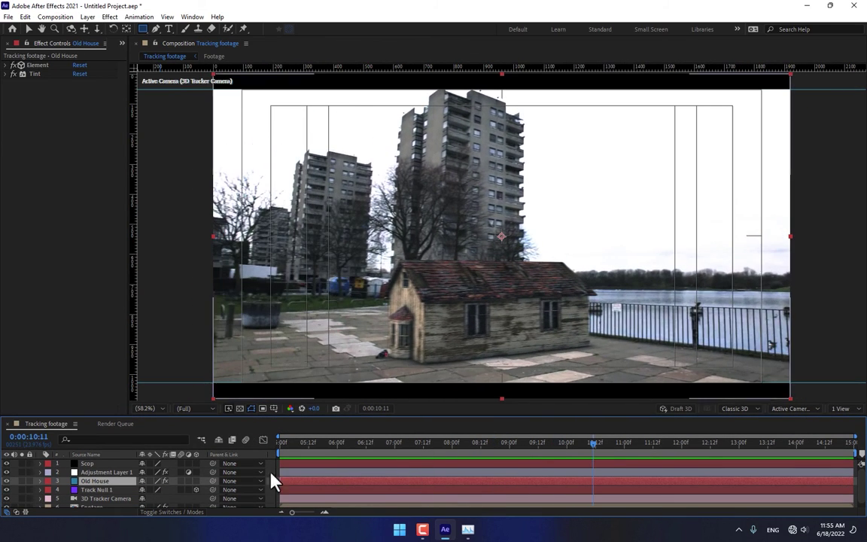
Step: Toggle the Old House layer's visibility while scrubbing to compare the footage with and without the cottage, leaving the layer shown
click(7, 481)
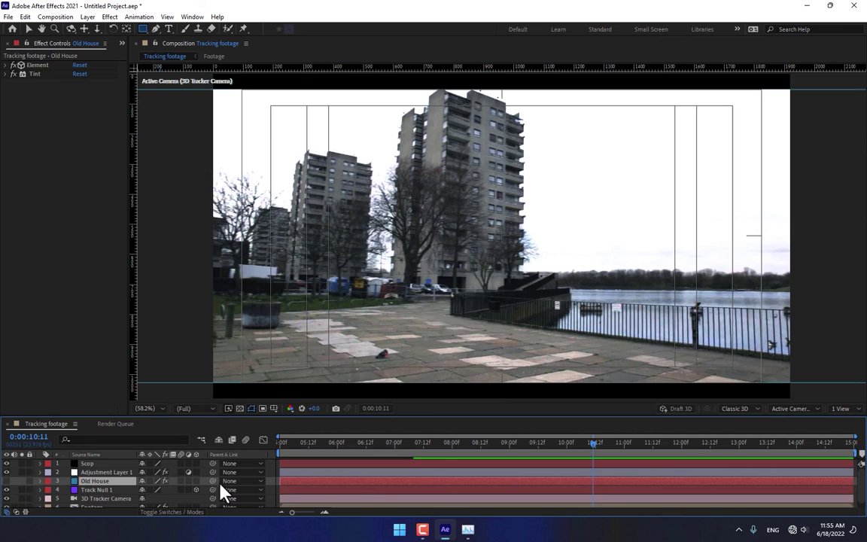
click(436, 443)
drag(462, 446, 506, 464)
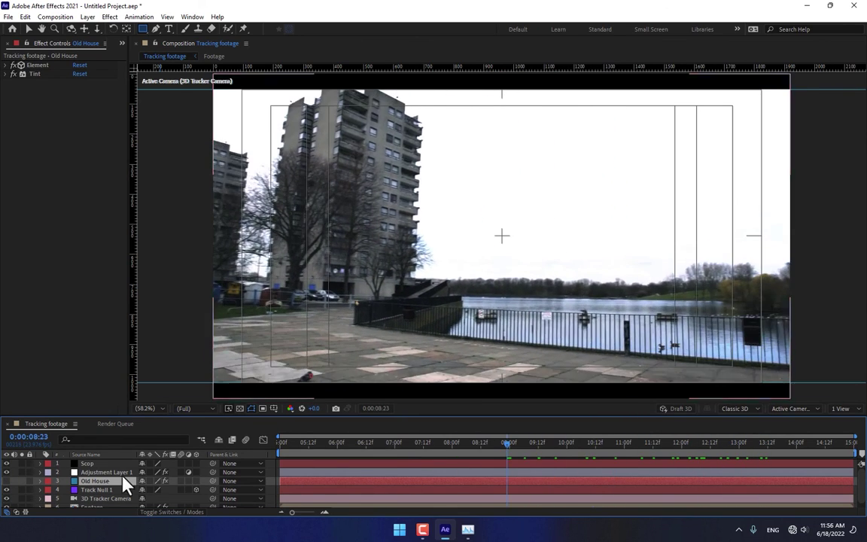
click(7, 481)
drag(411, 446, 739, 458)
click(6, 481)
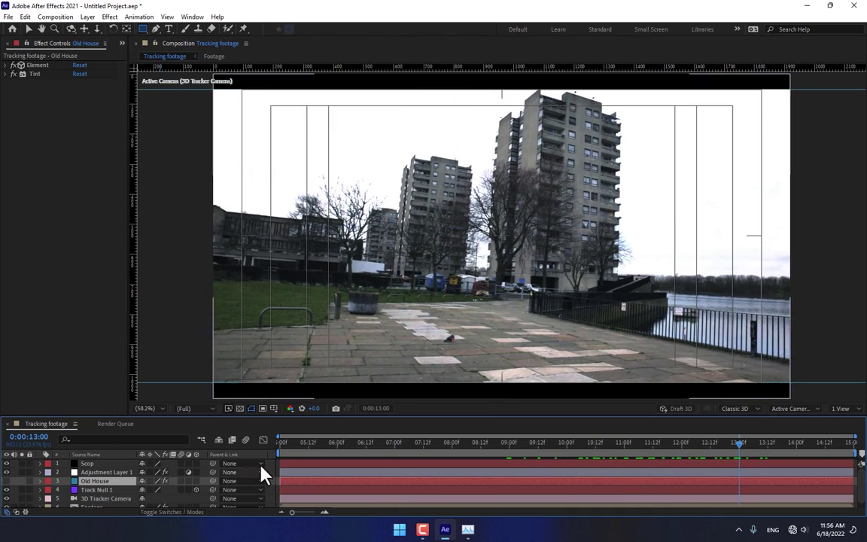
drag(374, 449, 512, 495)
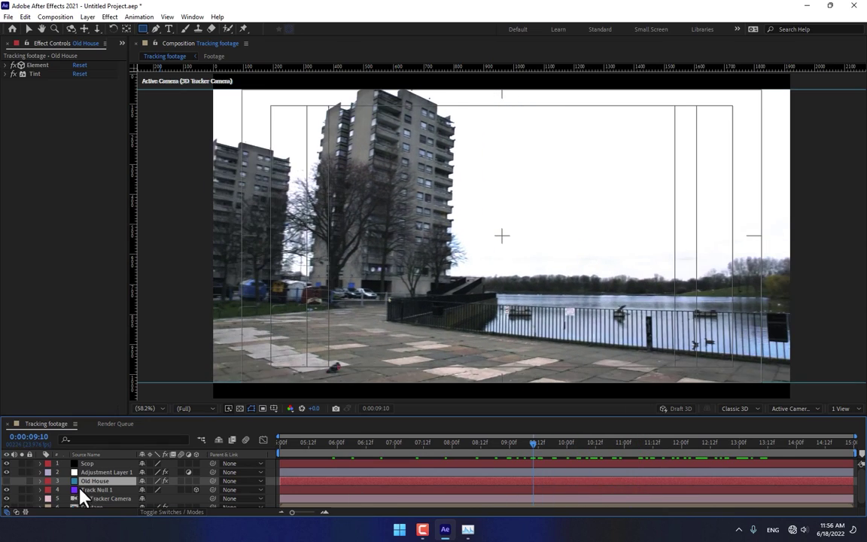
click(7, 481)
key(space)
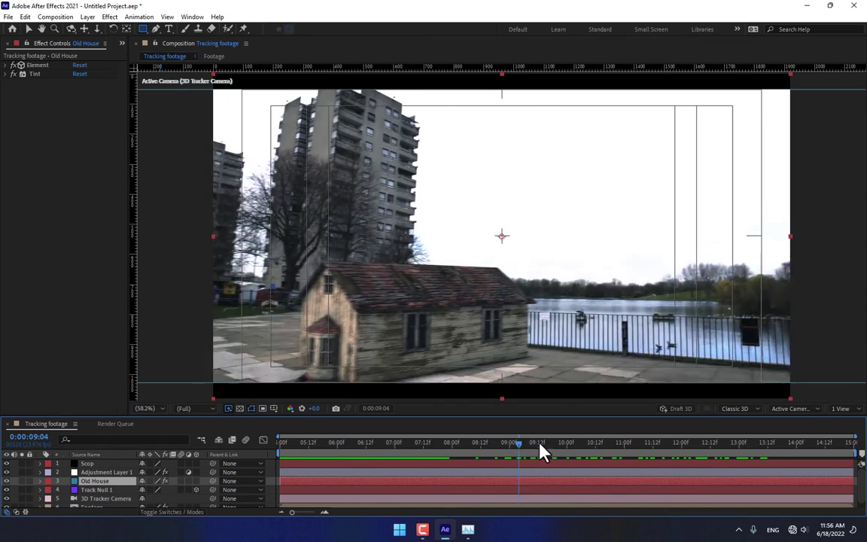